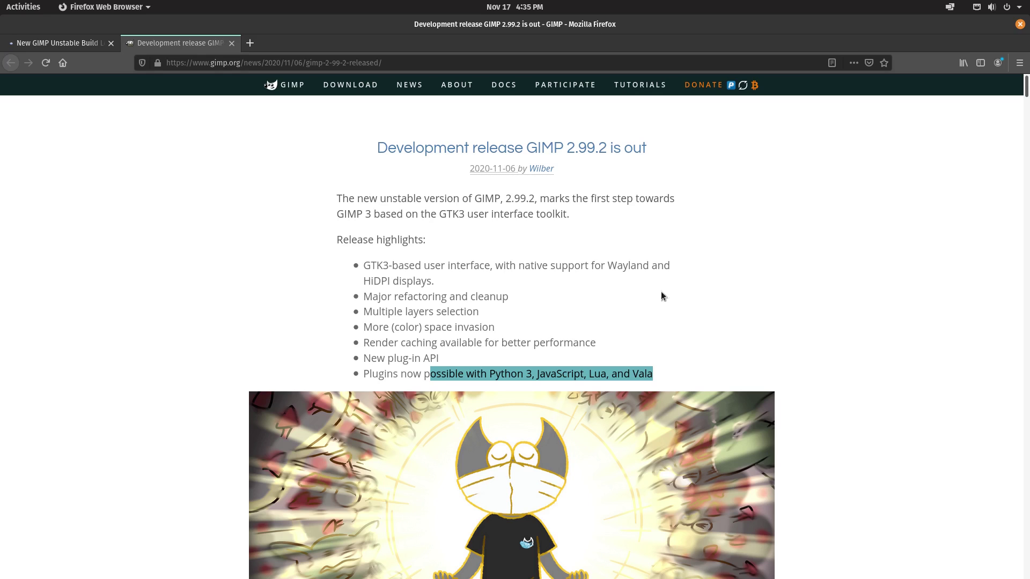
- Clear the highlighted text on the GIMP 2.99.2 release announcement page
left_click(604, 336)
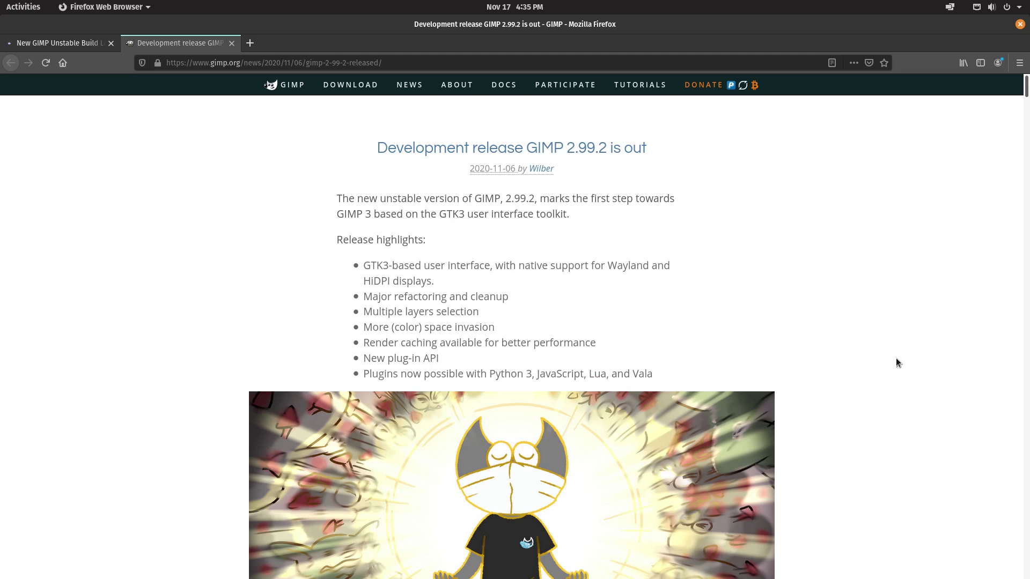
- Scroll through the GIMP 2.99.2 release highlights list
scroll(880, 348, "down", 5)
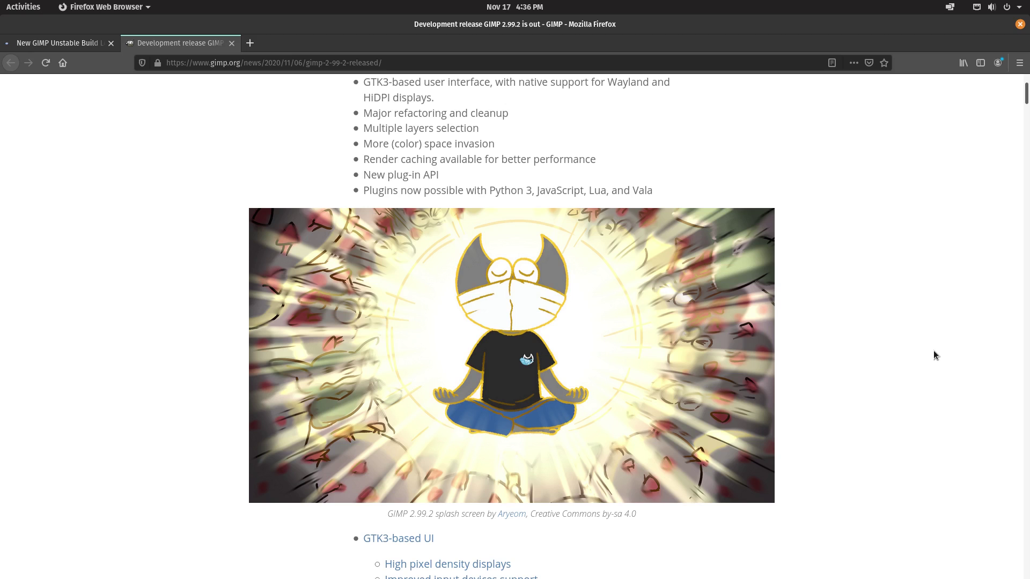
scroll(933, 355, "down", 4)
scroll(964, 349, "up", 4)
scroll(904, 286, "down", 5)
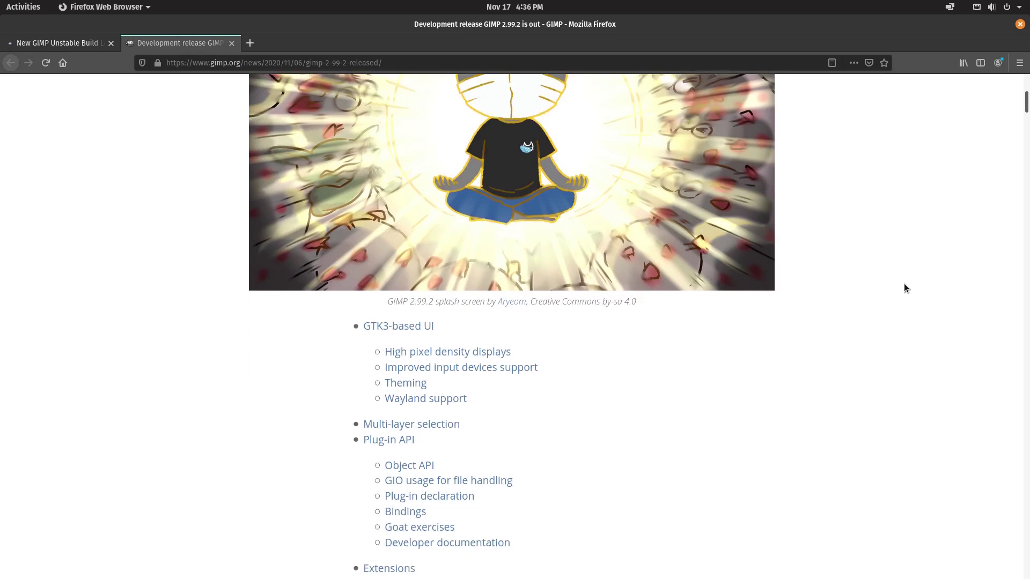
scroll(904, 289, "down", 1)
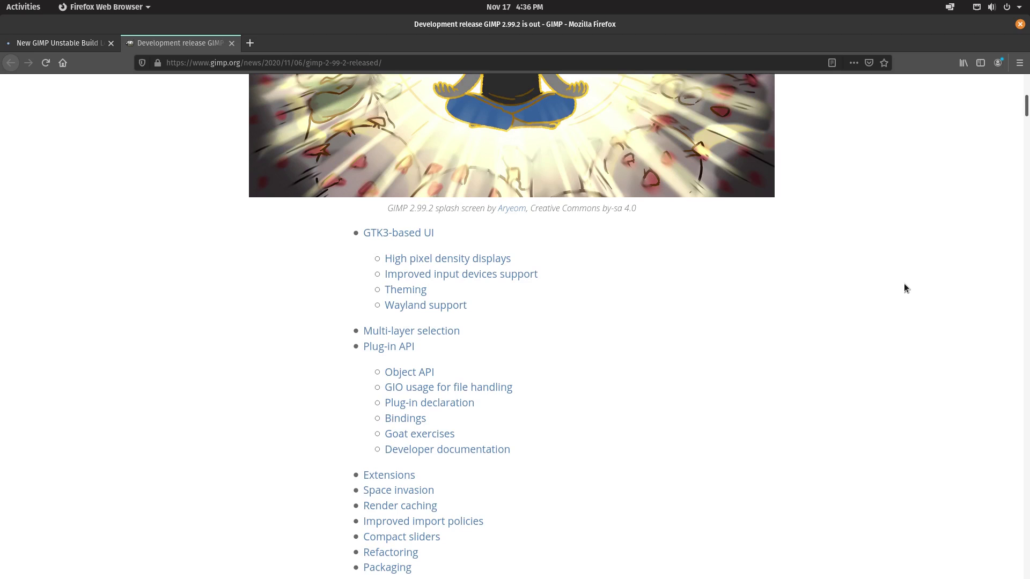
scroll(903, 285, "up", 1)
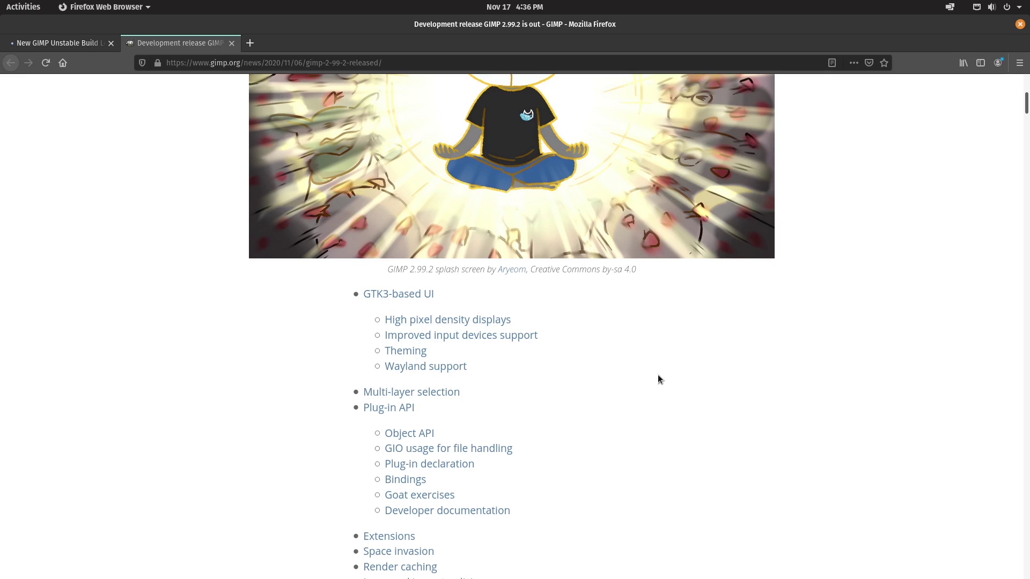
- Read on past Packaging and What's next, then switch to the OMG! Ubuntu article
scroll(657, 356, "down", 3)
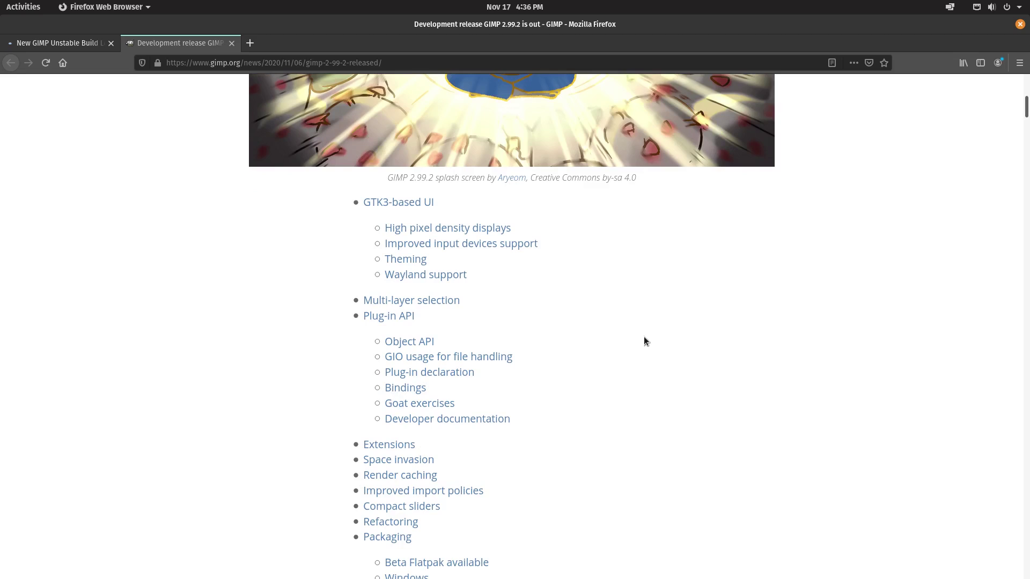
scroll(642, 337, "down", 4)
scroll(530, 284, "down", 3)
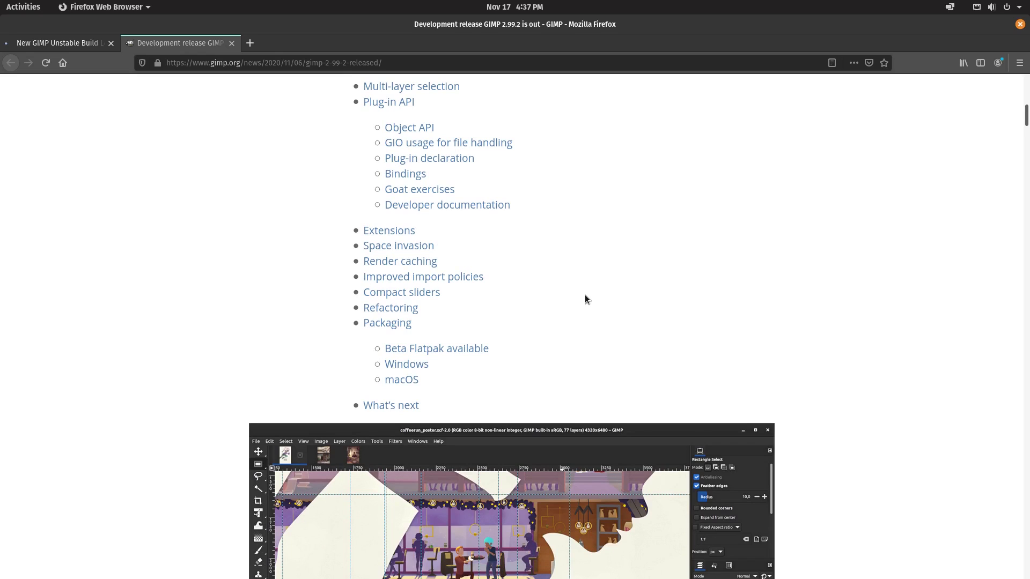
scroll(584, 300, "down", 5)
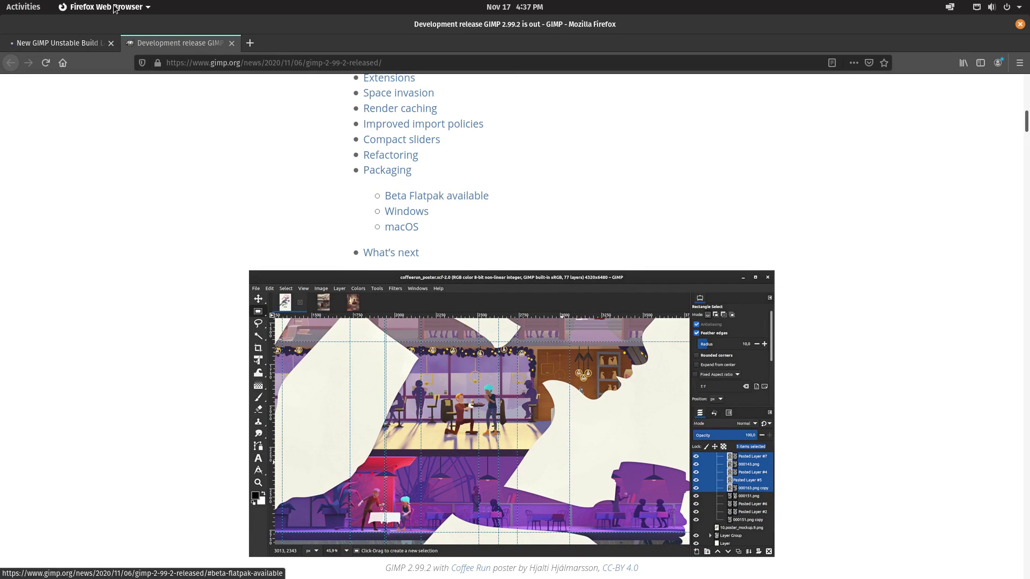
left_click(57, 43)
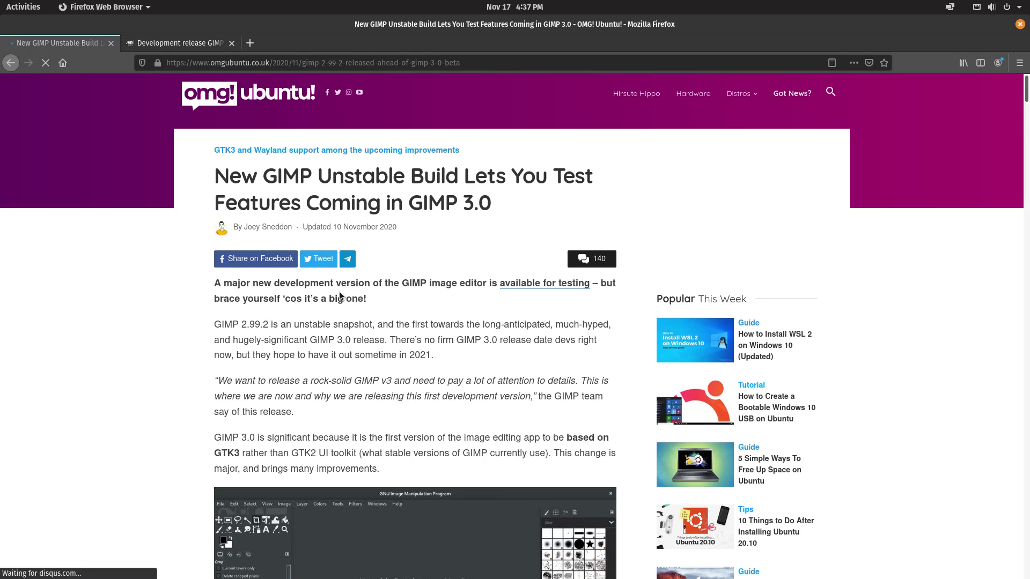
- Find Download GIMP 2.99.2 and select parts of the Flathub remote-add and flatpak install commands
scroll(339, 291, "down", 7)
scroll(584, 277, "down", 12)
scroll(542, 351, "down", 7)
scroll(554, 348, "up", 1)
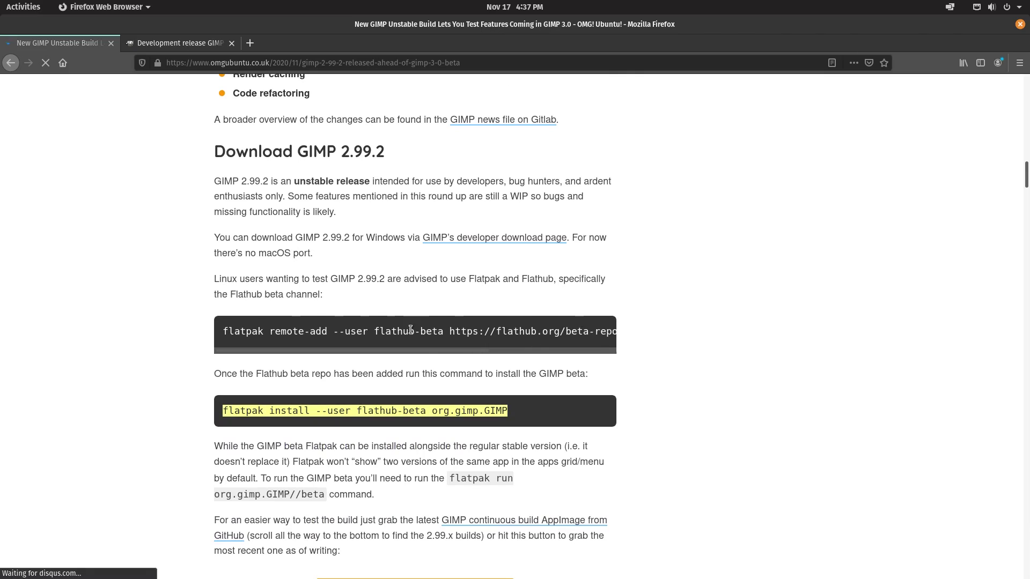
left_click_drag(377, 330, 444, 331)
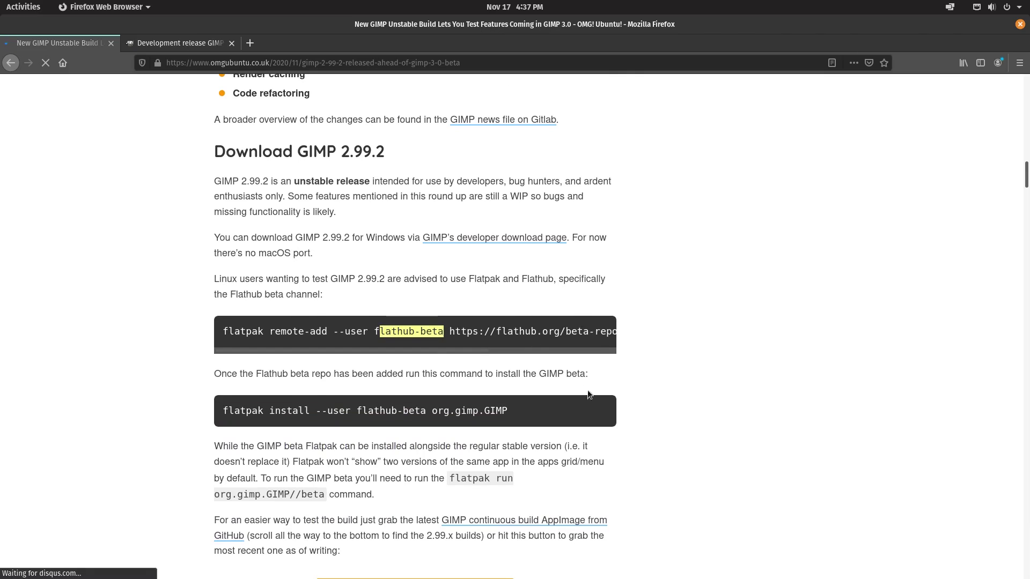
left_click_drag(368, 410, 496, 416)
- Scroll back up and return to the gimp.org GIMP 2.99.2 release notes
scroll(512, 417, "down", 5)
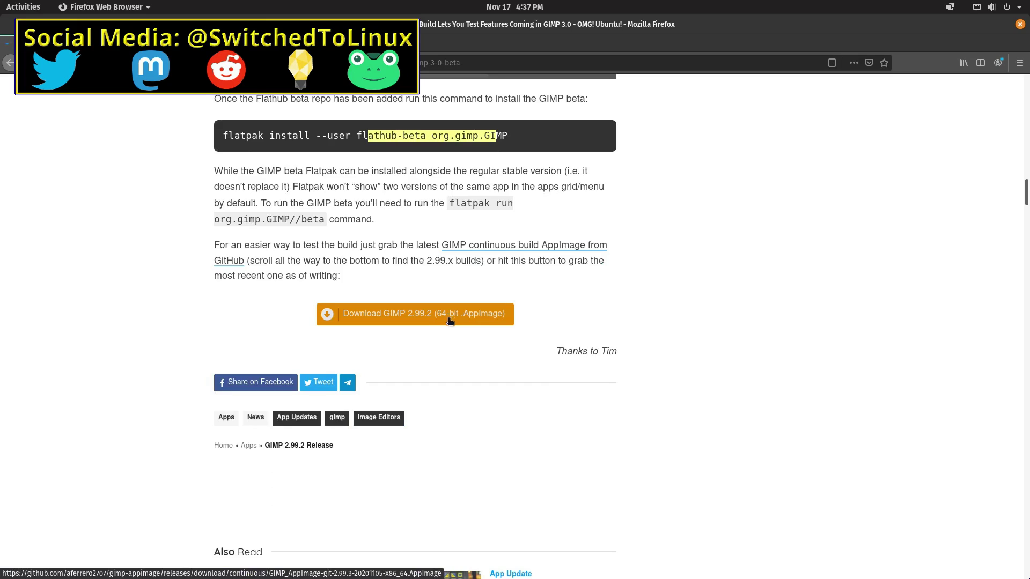
scroll(475, 342, "up", 3)
scroll(475, 342, "up", 20)
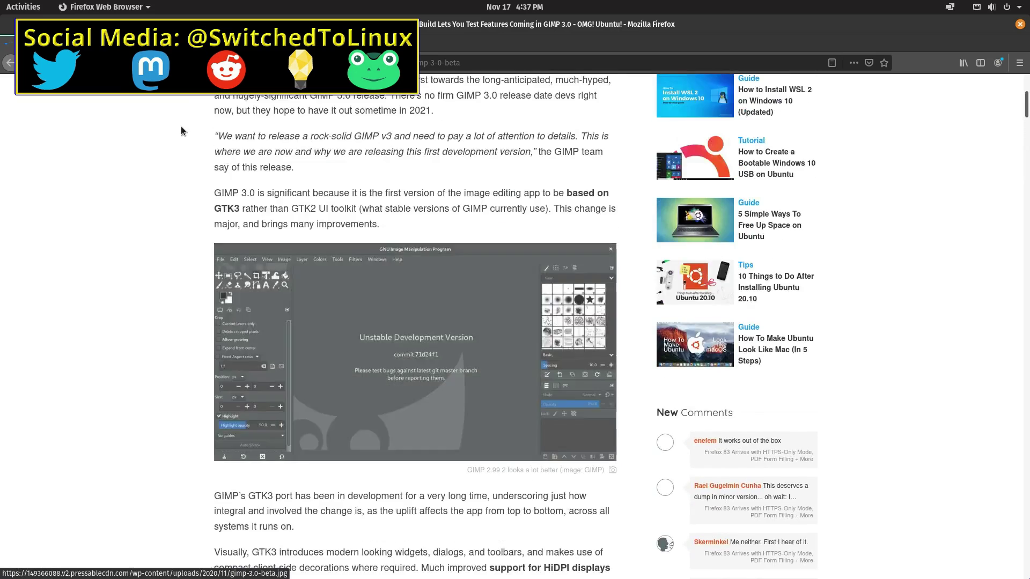
scroll(181, 131, "up", 4)
left_click(620, 195)
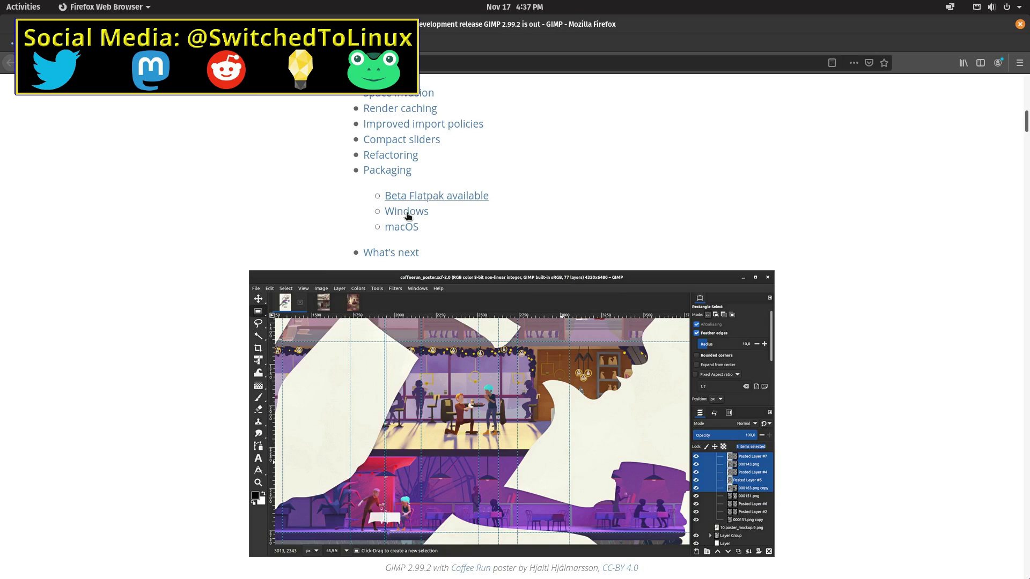
- Read down the release notes into the GTK3-based UI section
scroll(648, 331, "down", 14)
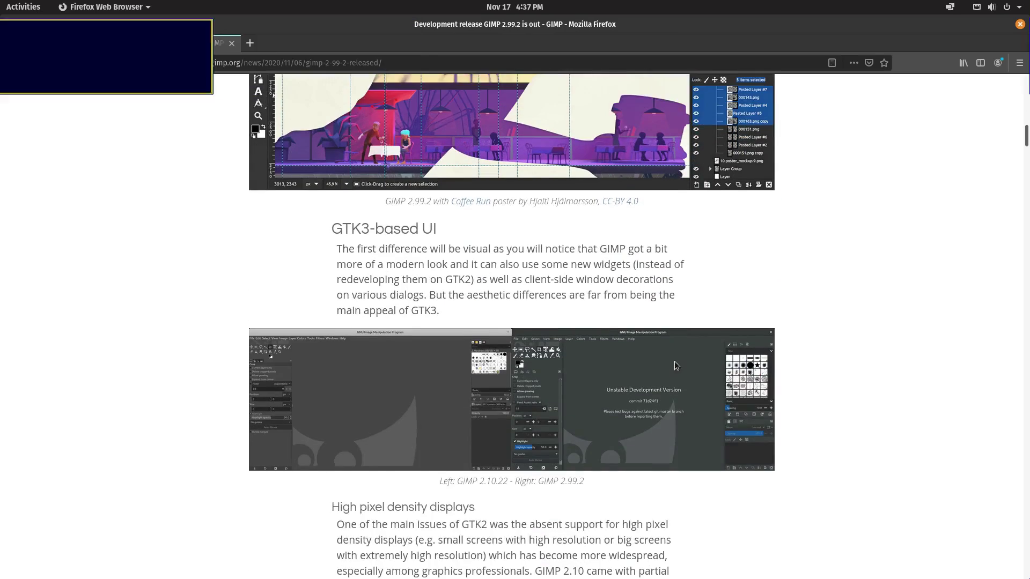
scroll(681, 358, "up", 6)
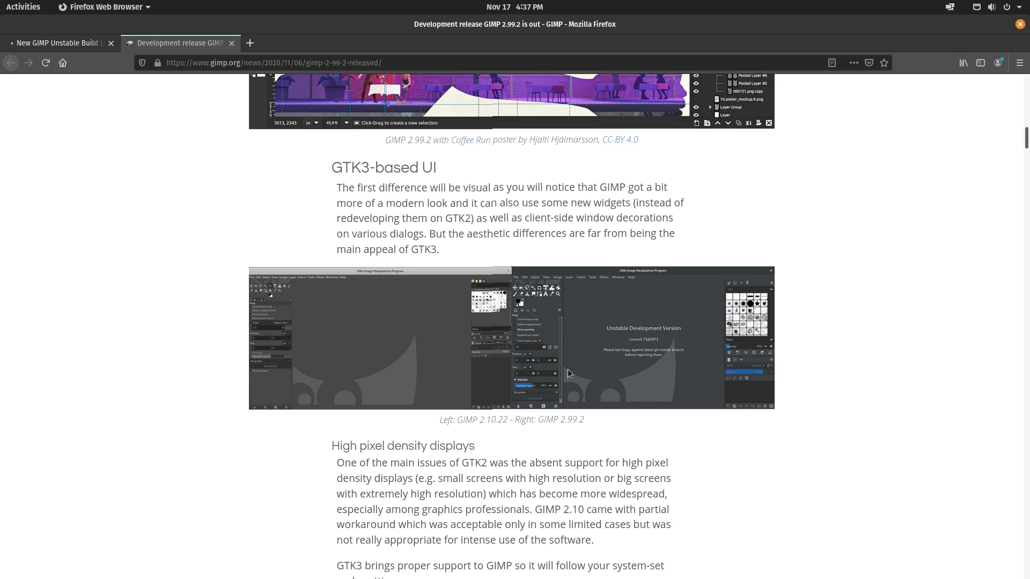
scroll(651, 478, "down", 8)
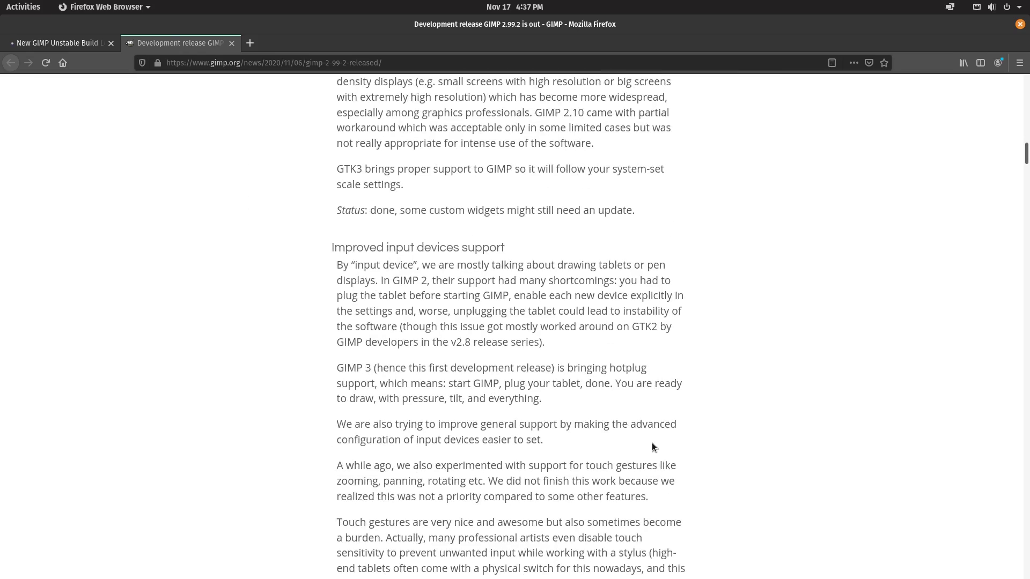
scroll(655, 444, "down", 4)
scroll(656, 444, "down", 11)
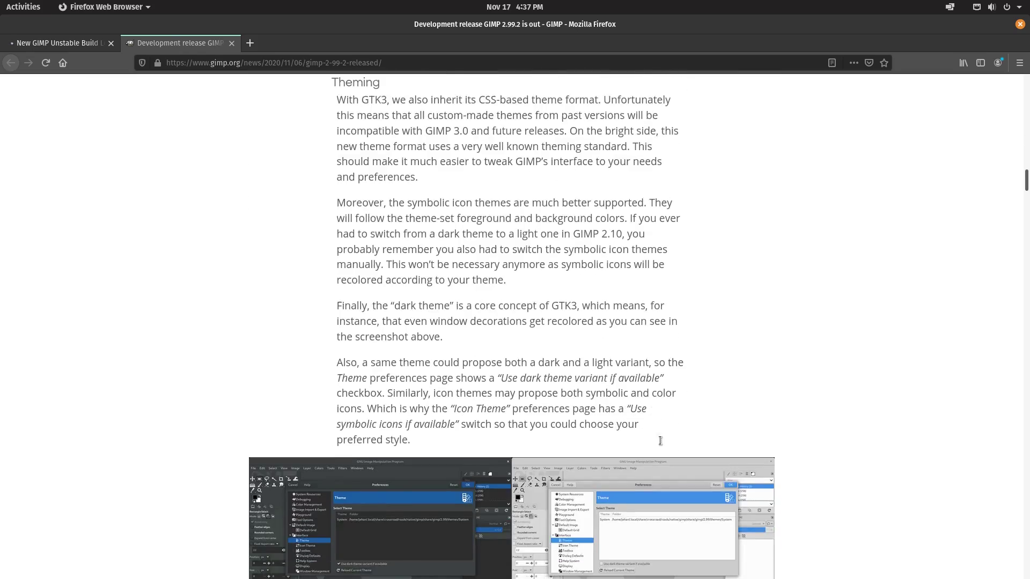
scroll(675, 454, "down", 3)
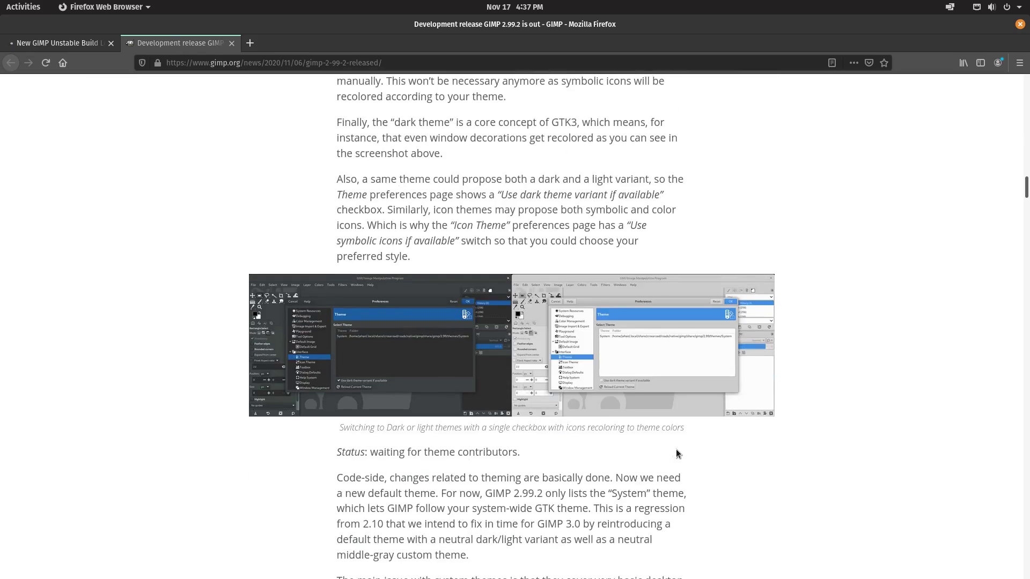
- Continue through Theming to the Multi-layer selection screenshot and bring up the Activities overview
scroll(676, 454, "down", 4)
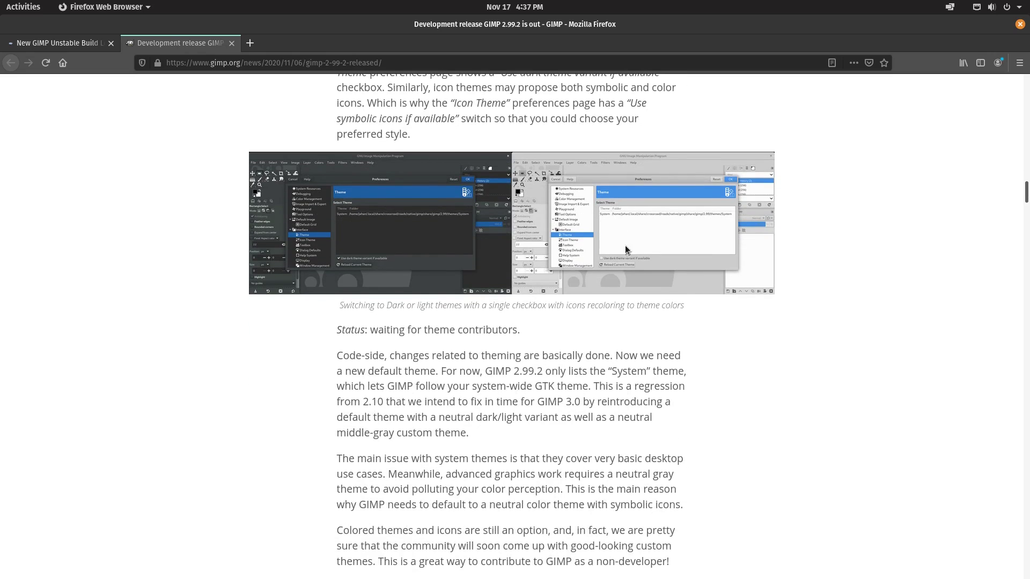
scroll(694, 473, "down", 20)
scroll(700, 474, "down", 3)
scroll(724, 464, "down", 7)
scroll(749, 472, "down", 2)
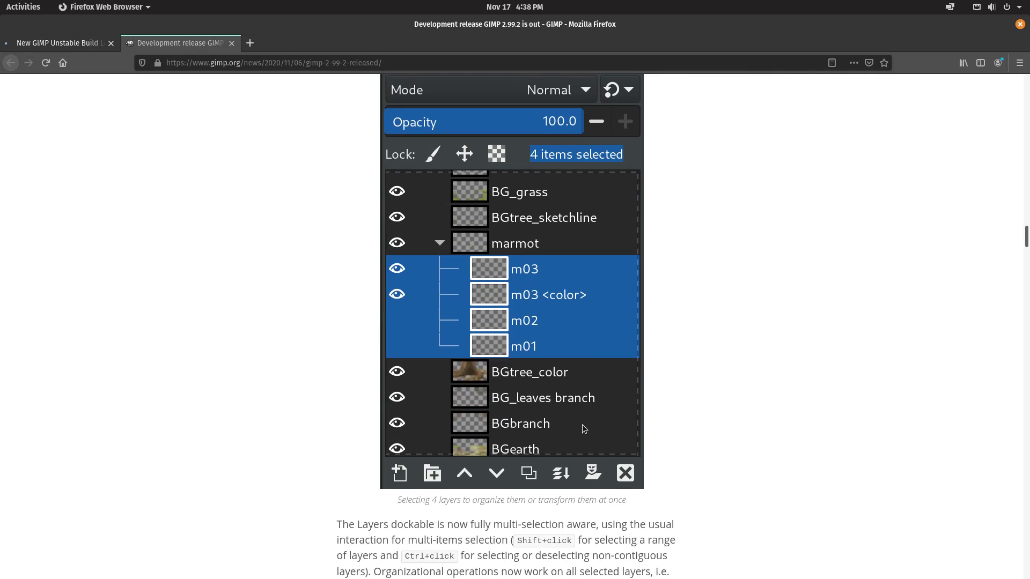
key("super")
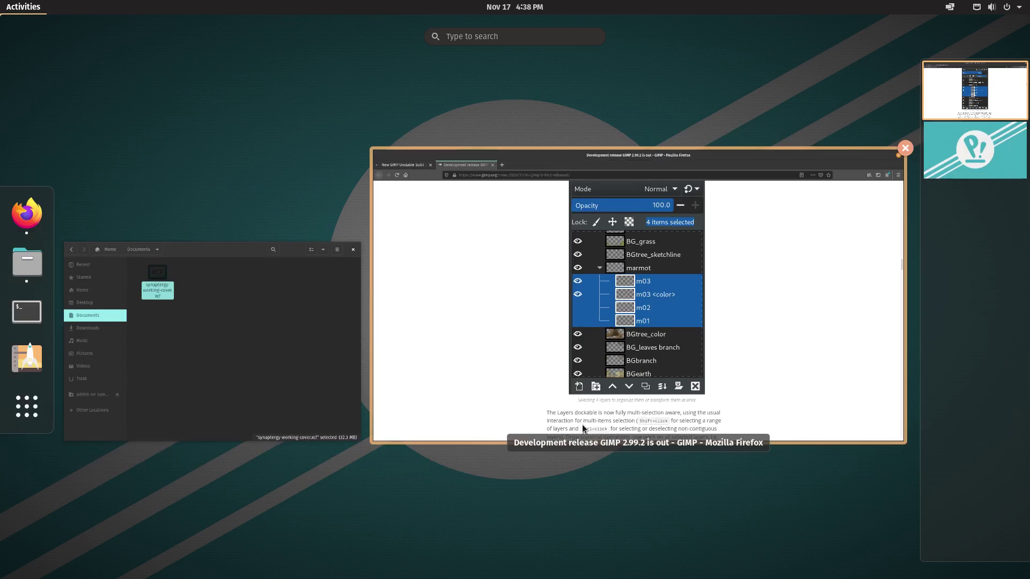
- Back in the article, read through Plug-in API to the Bindings section, then reopen Activities
key("super")
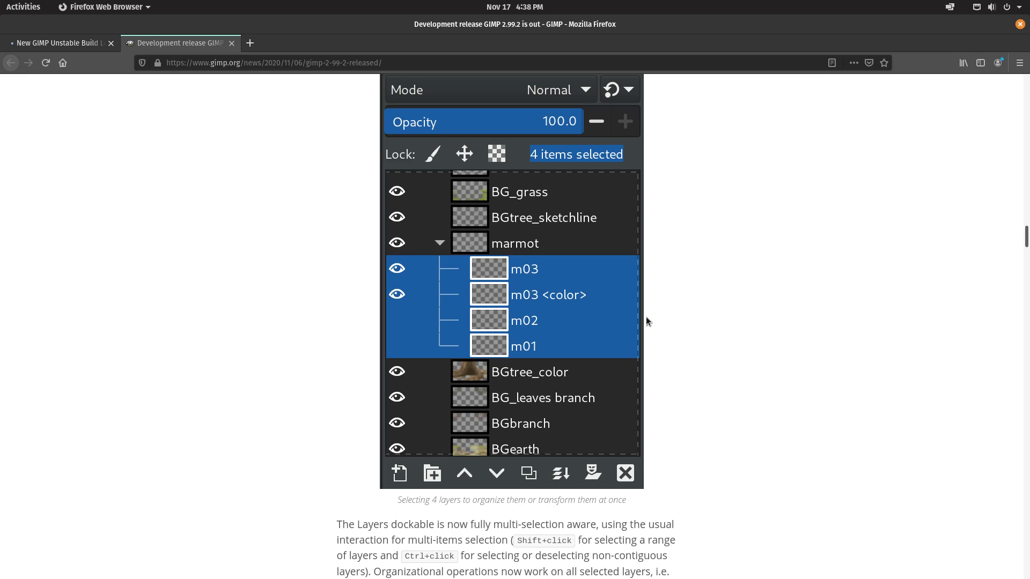
scroll(729, 336, "down", 3)
scroll(387, 226, "up", 3)
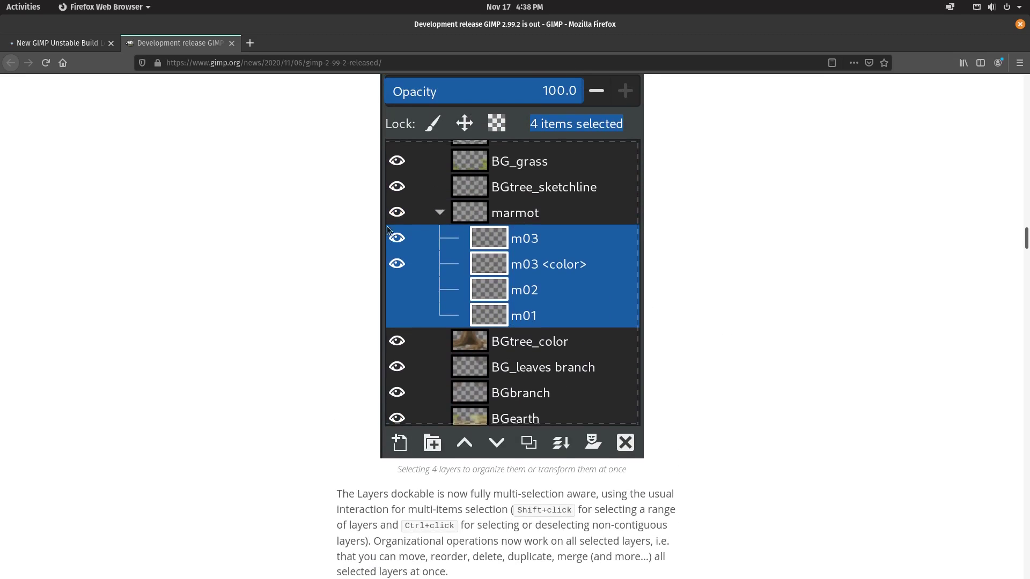
scroll(835, 303, "down", 8)
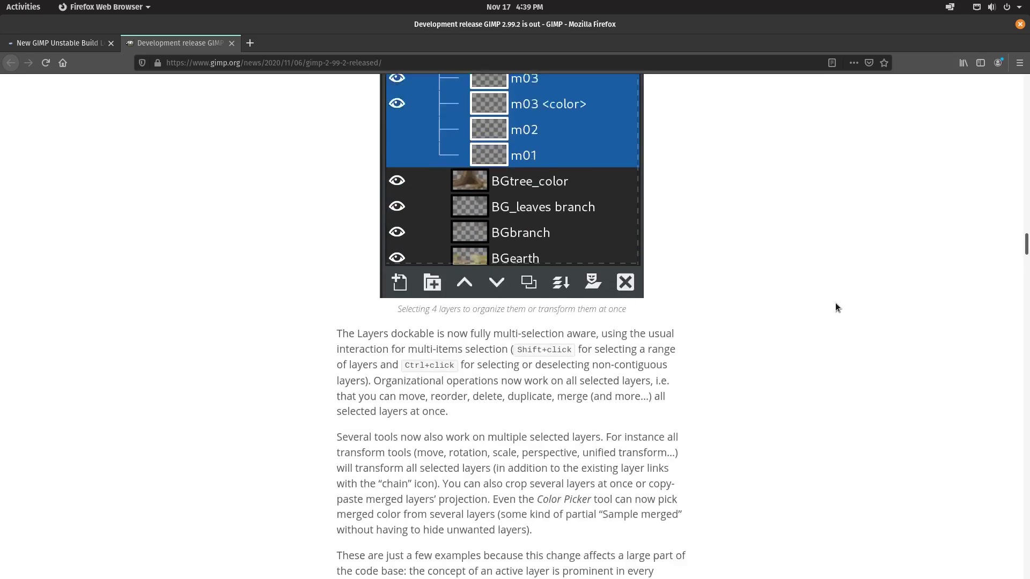
scroll(832, 304, "down", 5)
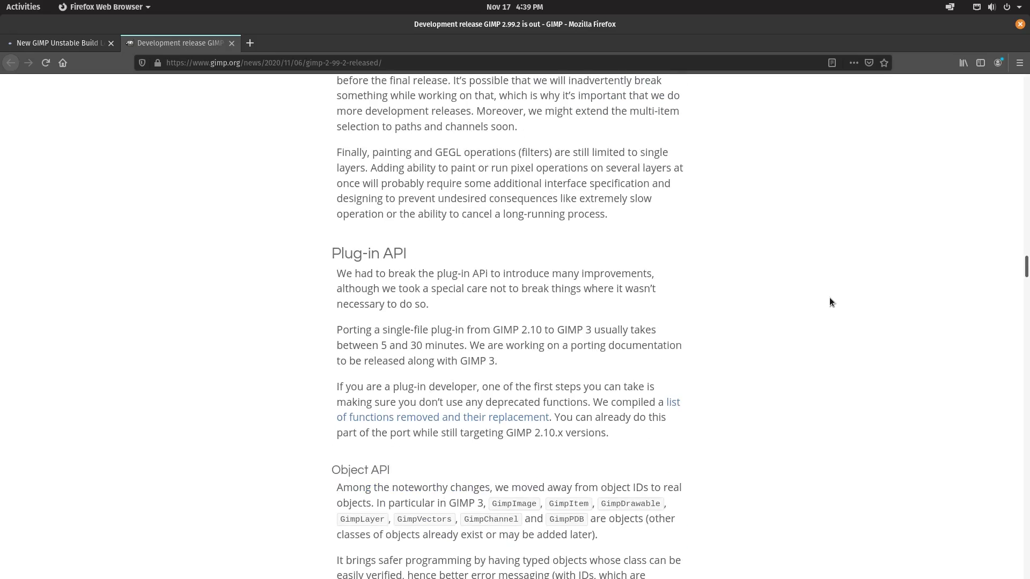
scroll(856, 276, "down", 18)
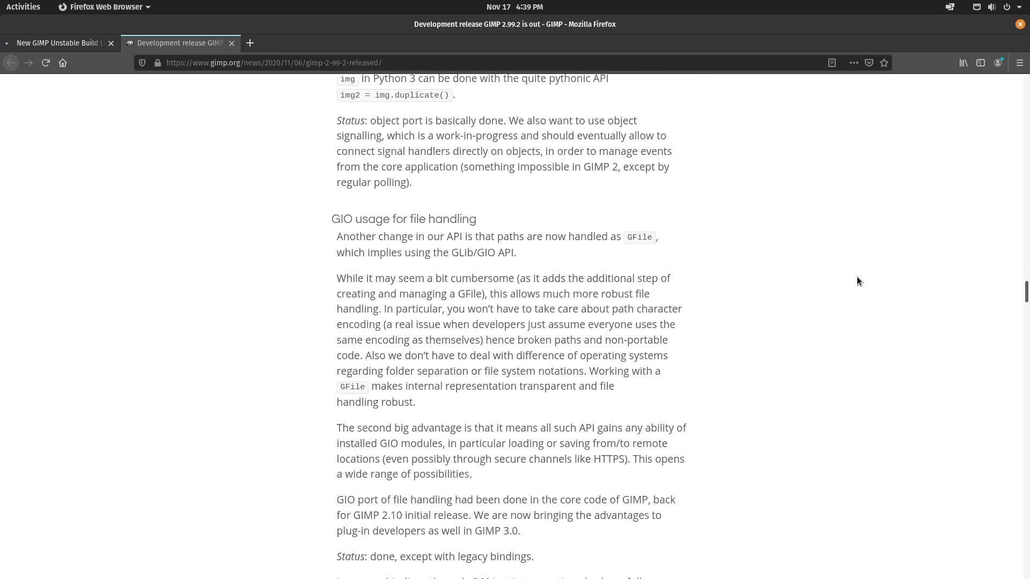
scroll(879, 285, "down", 9)
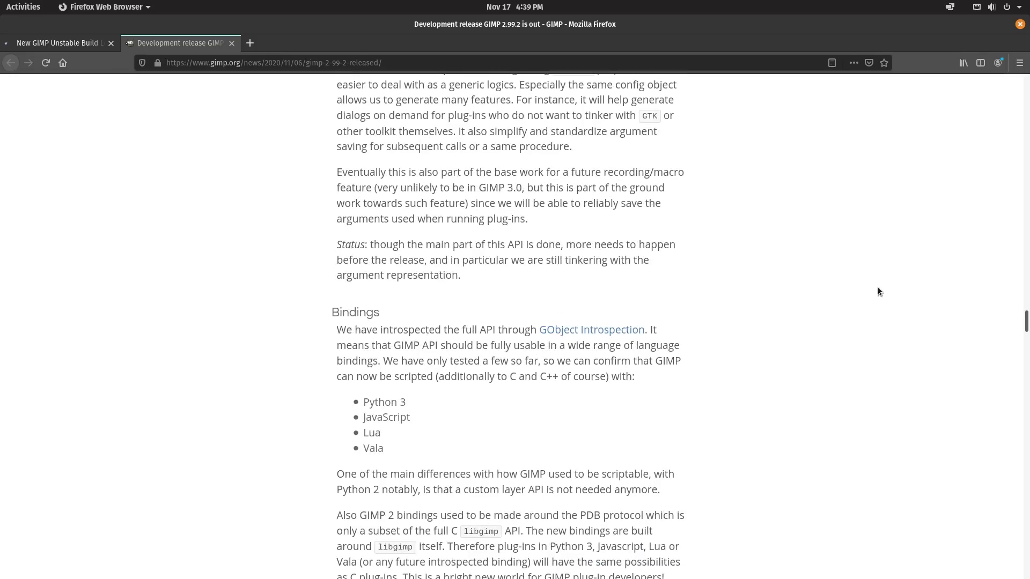
left_click(24, 7)
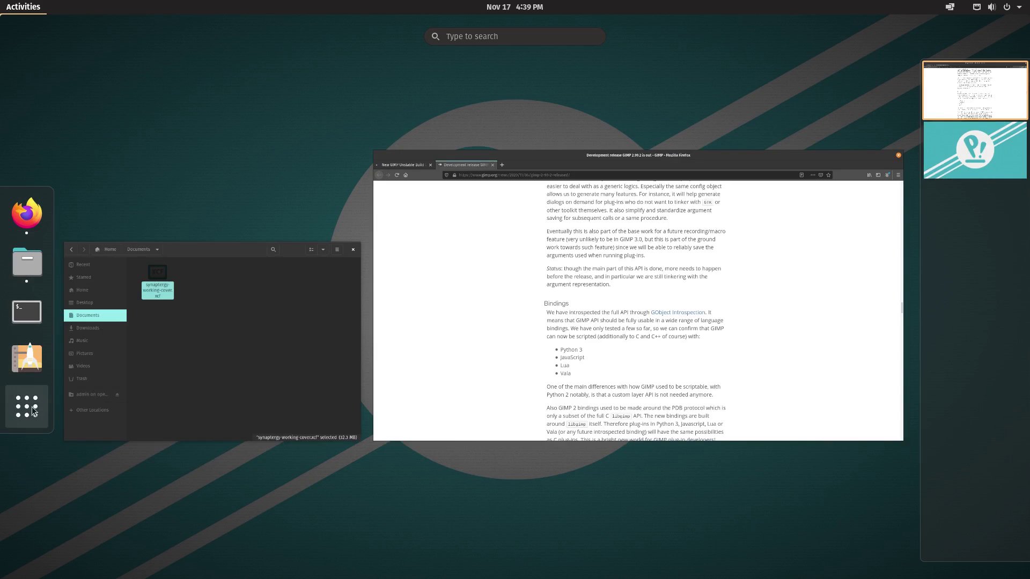
- Launch GIMP (beta) from Show Applications and widen the fonts and layers panels
left_click(27, 405)
left_click(475, 363)
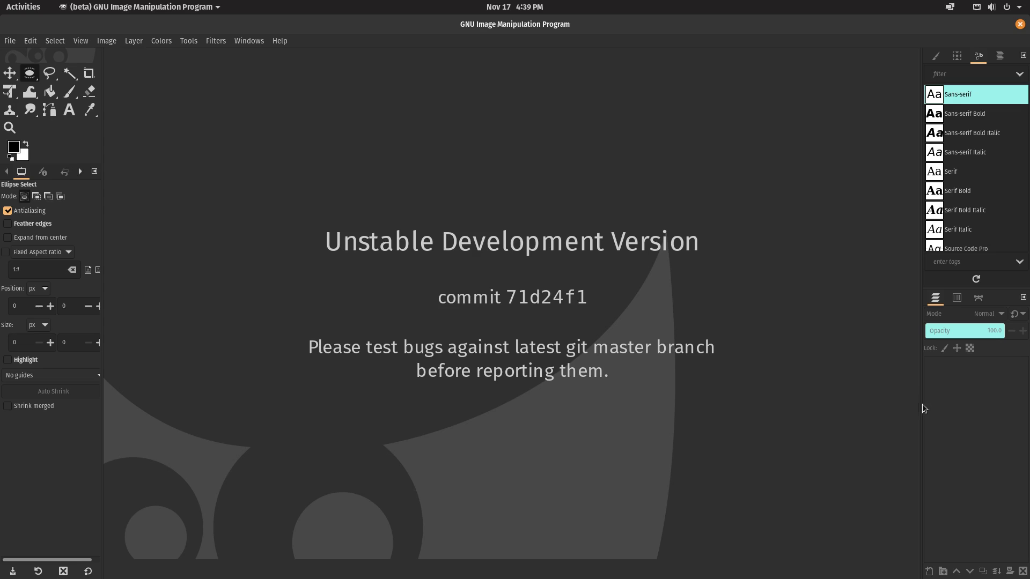
left_click_drag(921, 406, 881, 403)
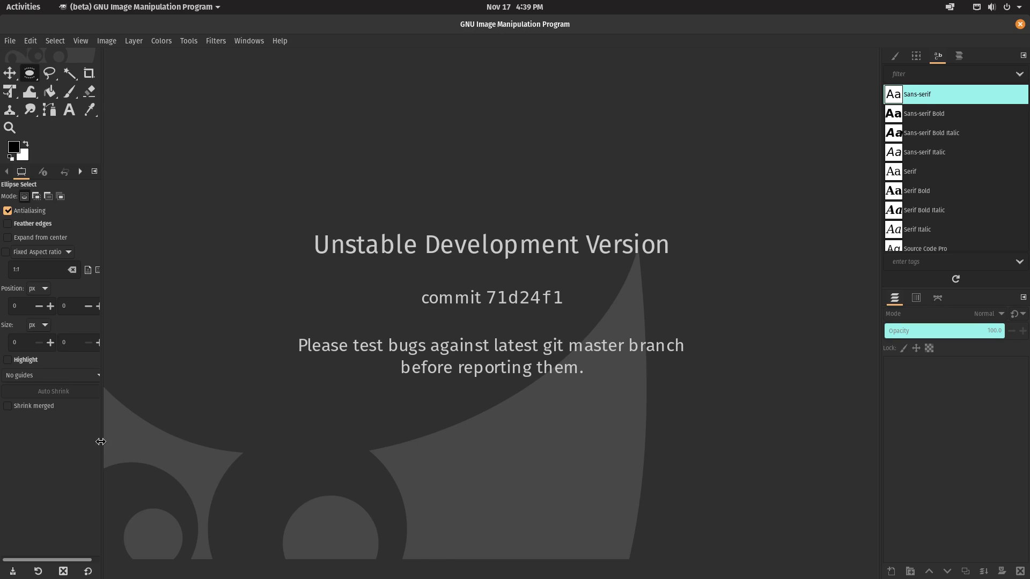
- Widen the toolbox and tool options panel
left_click_drag(101, 441, 173, 443)
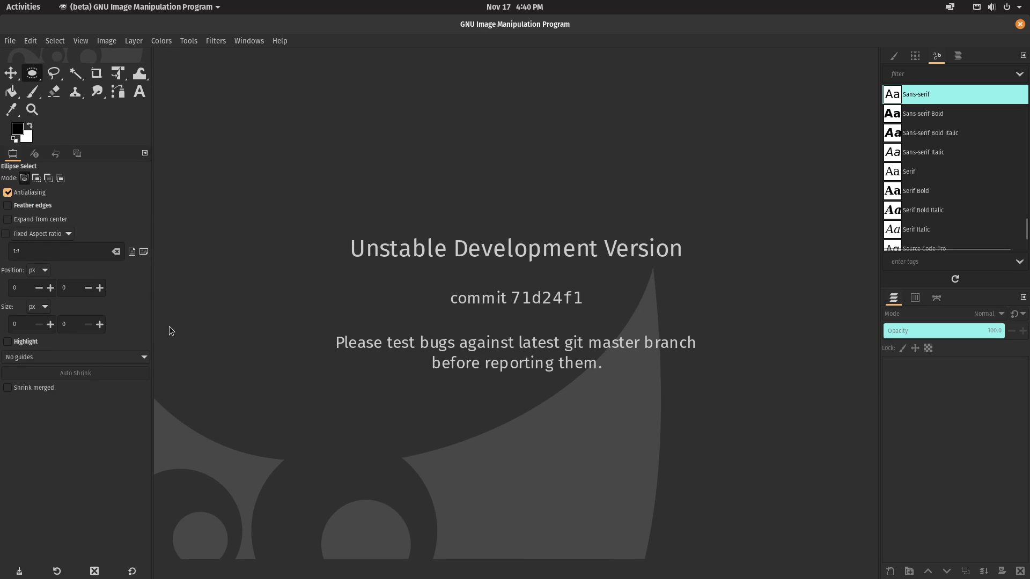
- Turn off 'Use dark theme variant' in Preferences, reload the theme, and confirm
left_click(107, 41)
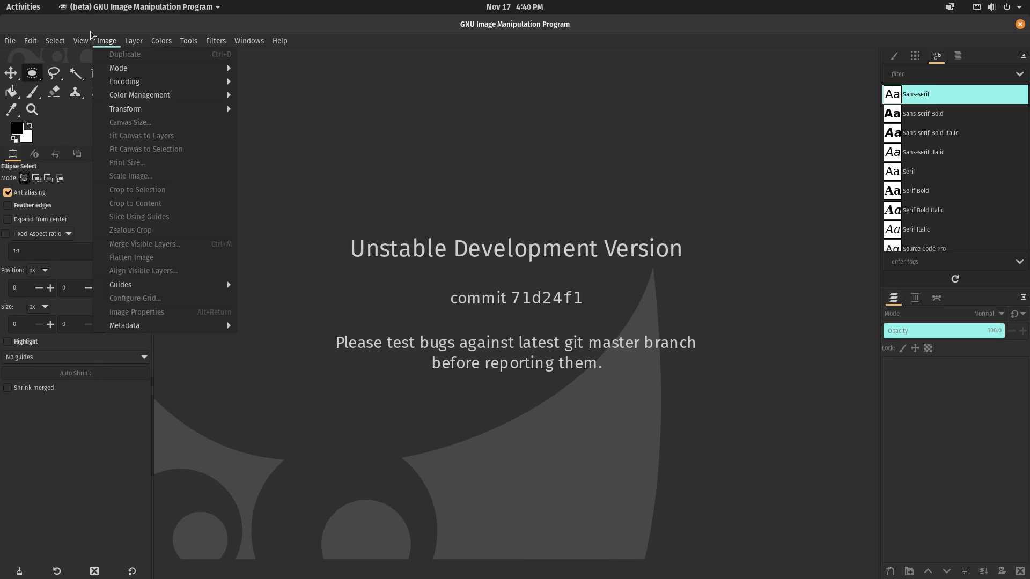
mouse_move(31, 42)
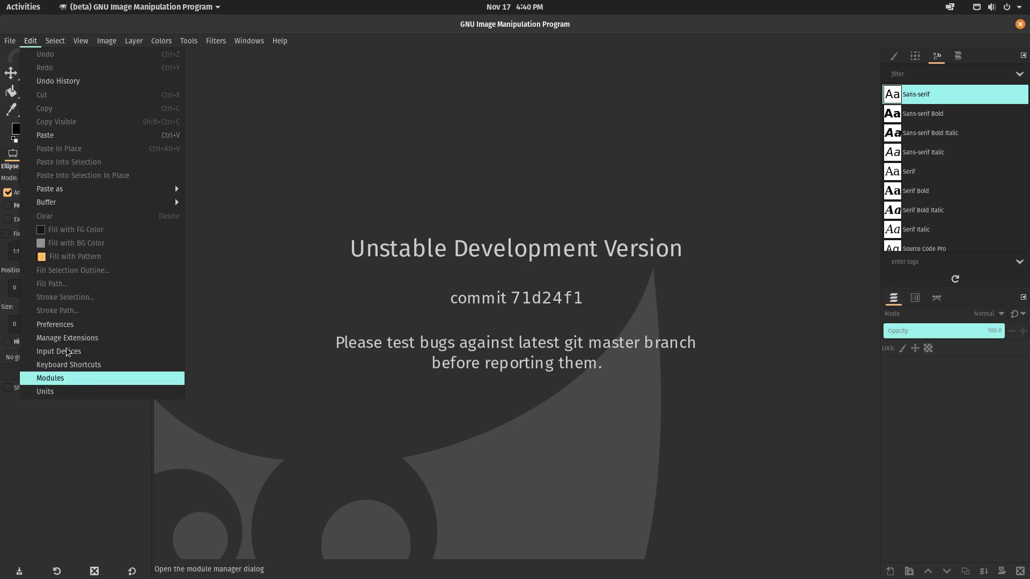
left_click(70, 327)
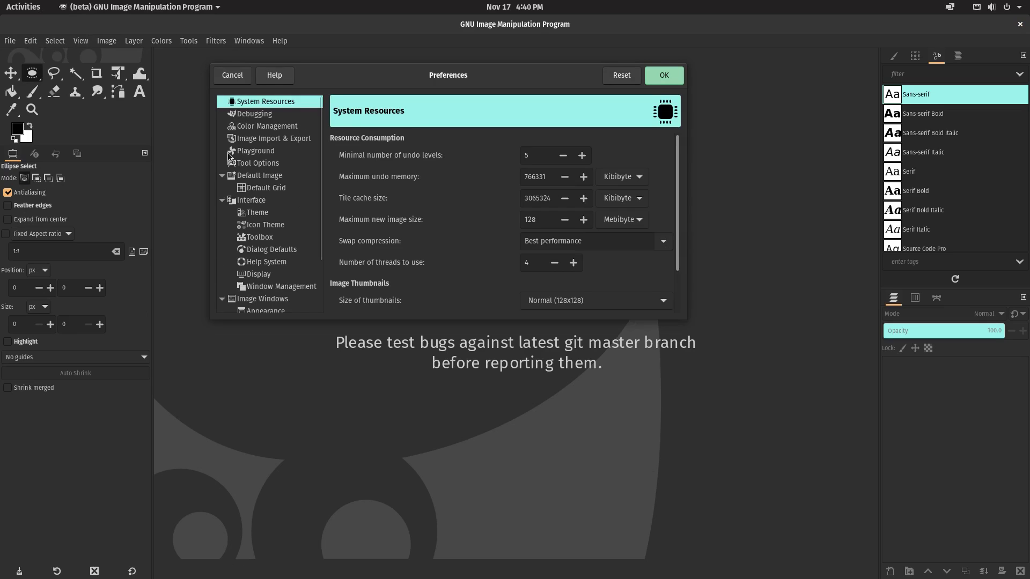
left_click(252, 201)
left_click(257, 212)
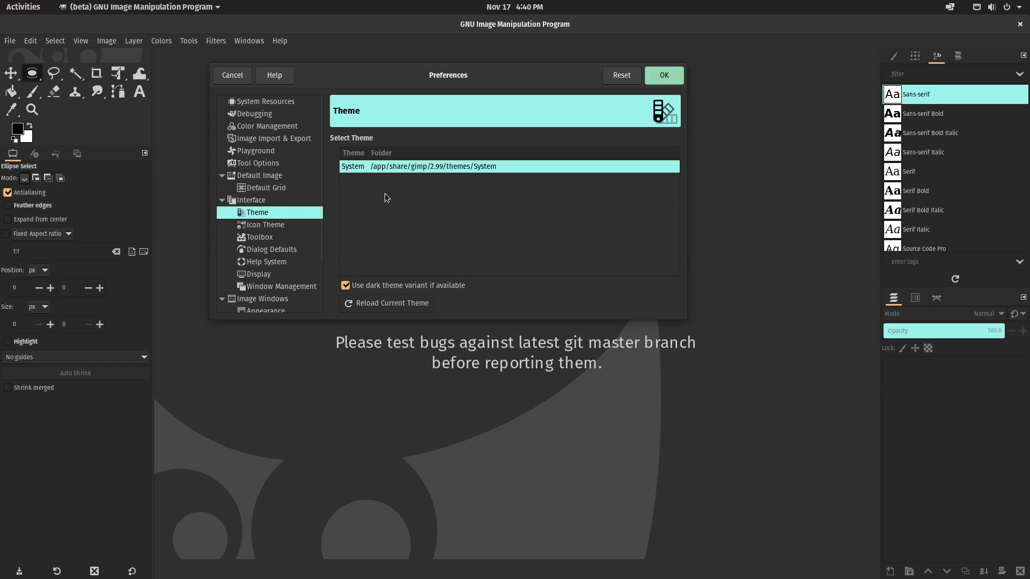
left_click(404, 290)
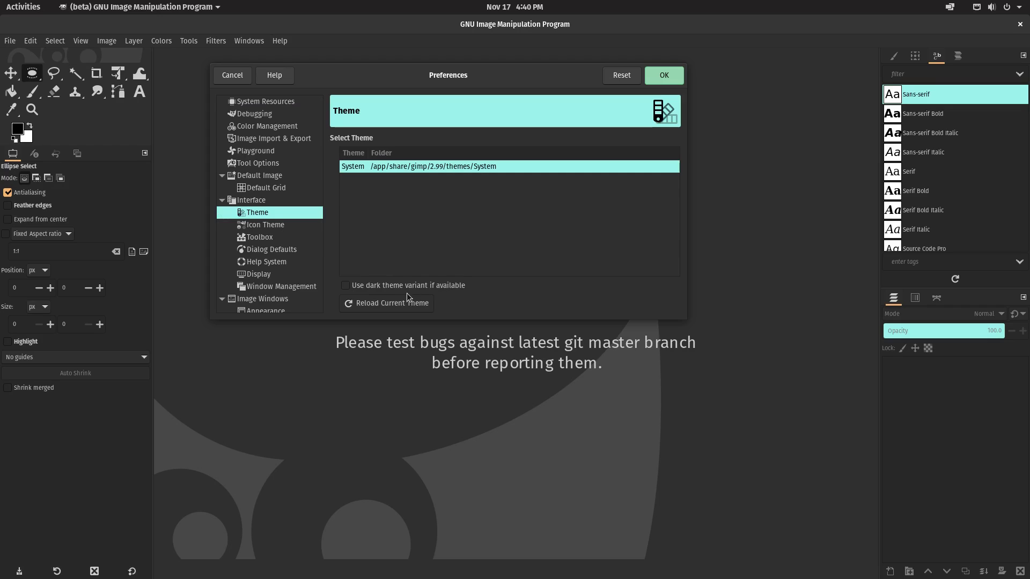
left_click(382, 307)
left_click(654, 74)
- Try the Legacy and Color icon themes, then settle back on Symbolic
left_click(102, 41)
mouse_move(79, 45)
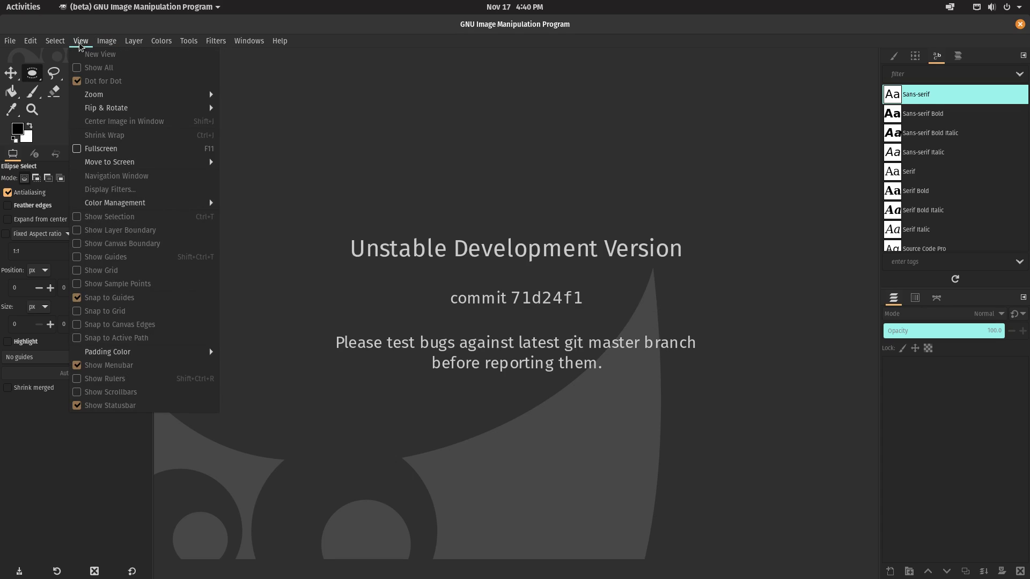
mouse_move(30, 43)
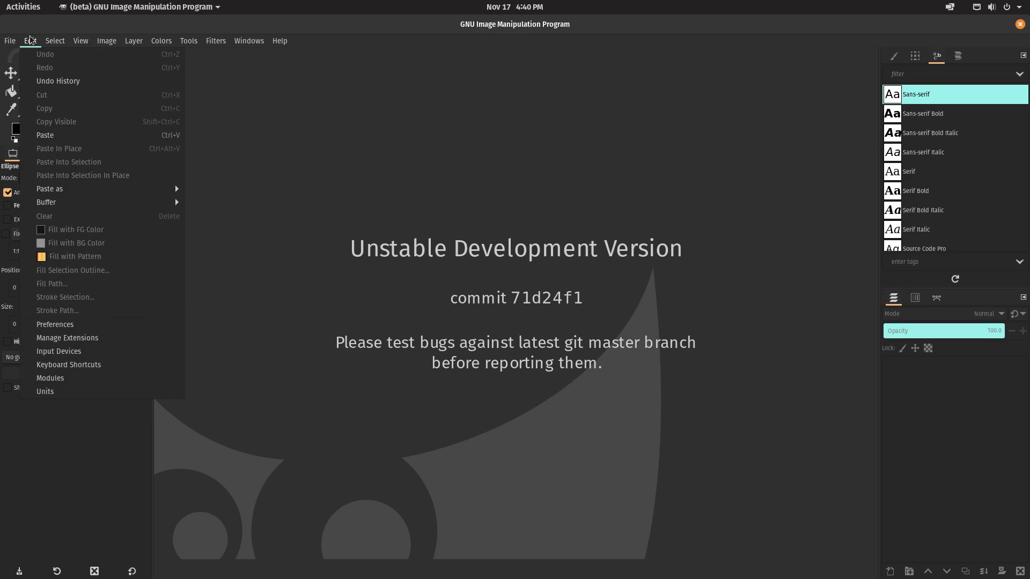
left_click(77, 325)
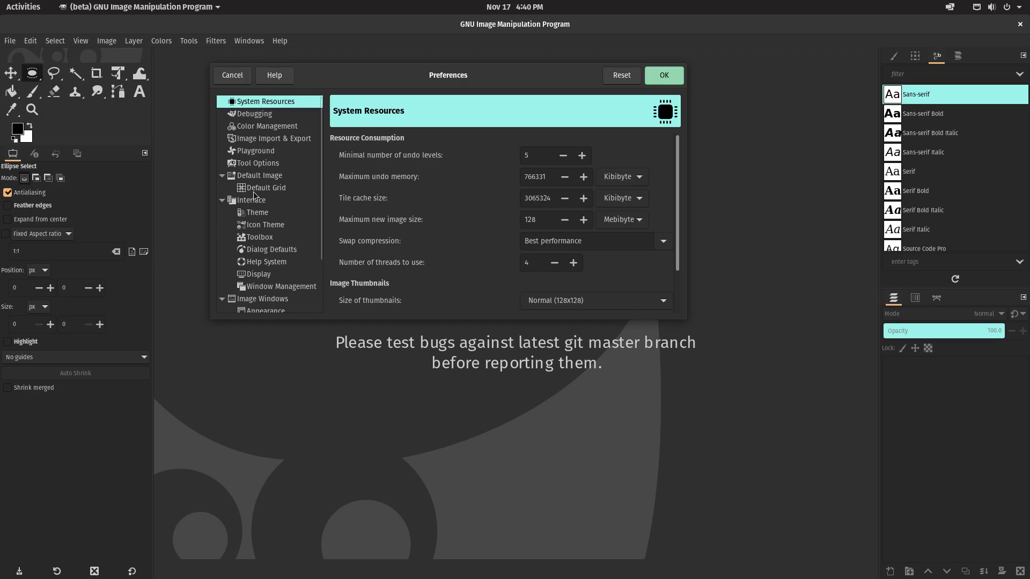
left_click(247, 212)
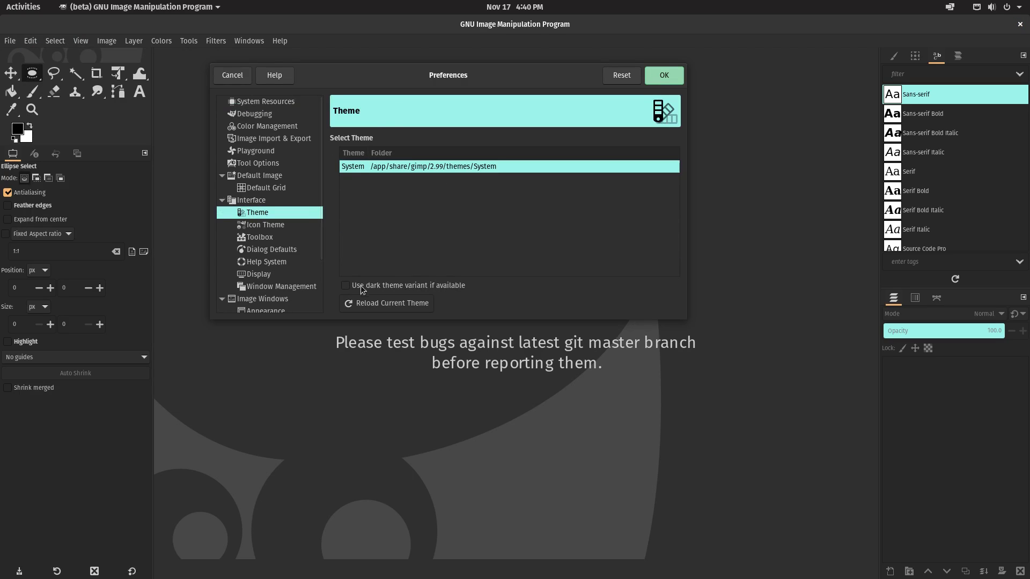
left_click(274, 225)
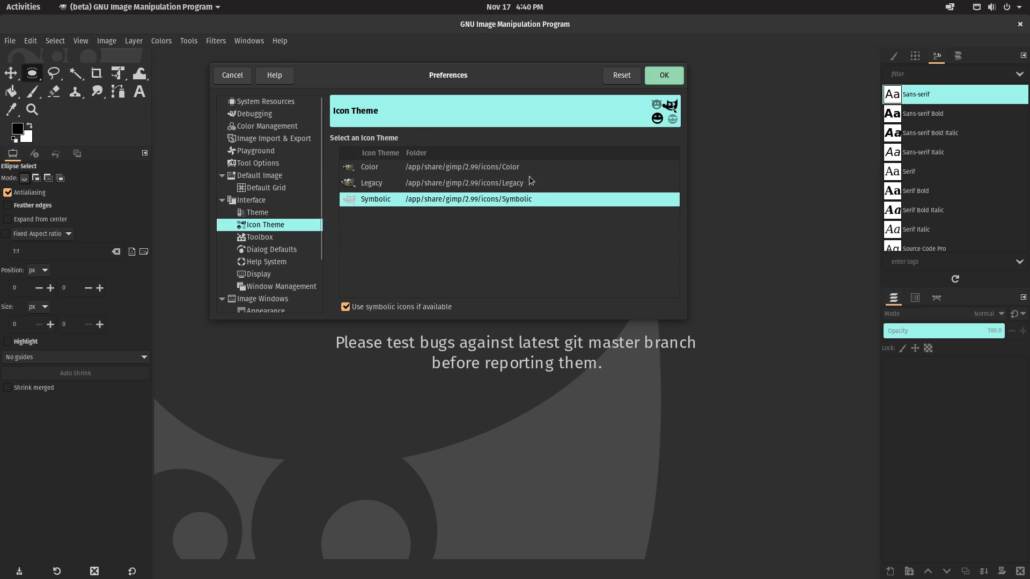
left_click(385, 185)
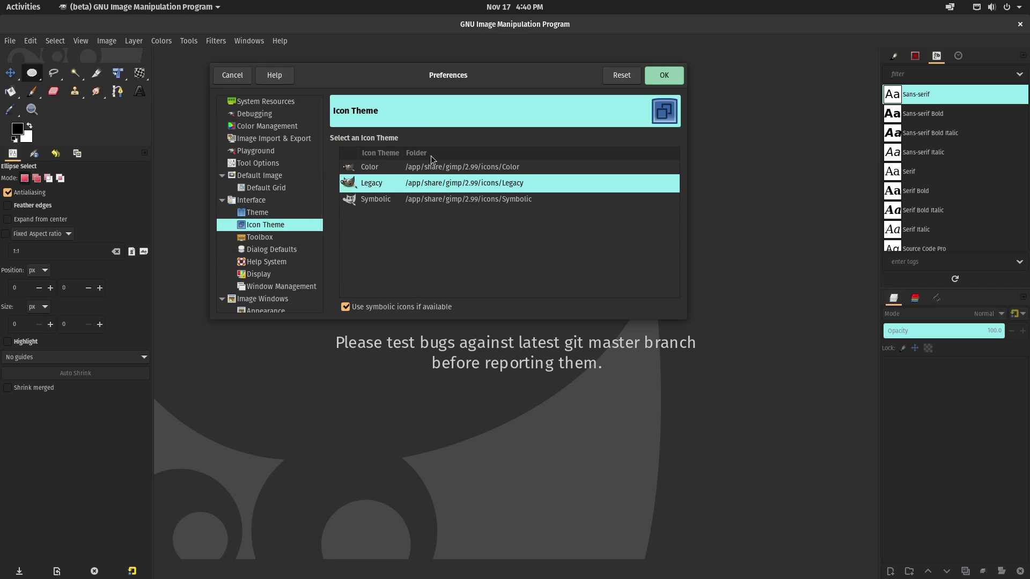
left_click(372, 168)
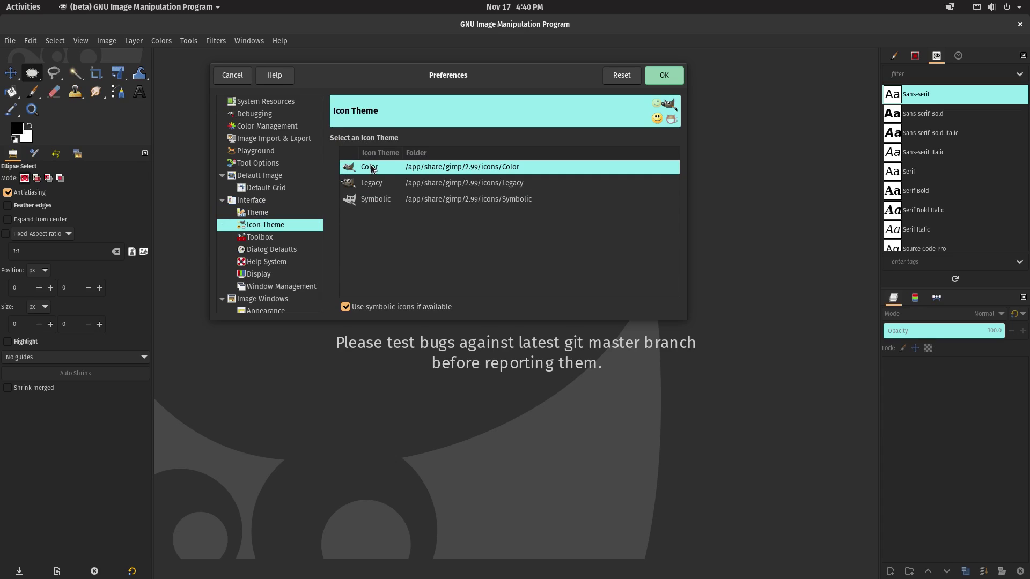
left_click(376, 201)
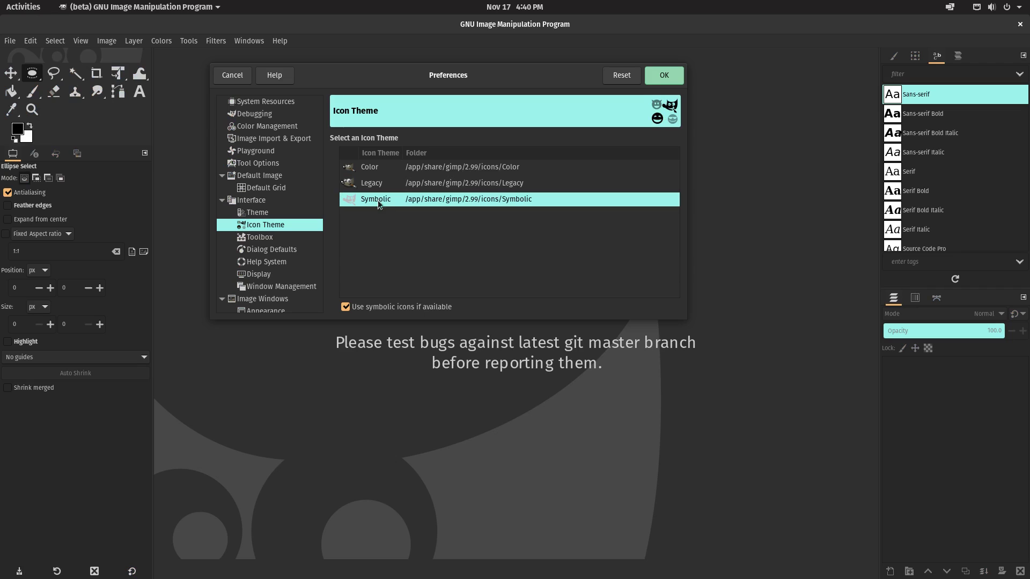
- Look over the Toolbox, Folders and Input Controllers settings, then close Preferences with OK
left_click(269, 237)
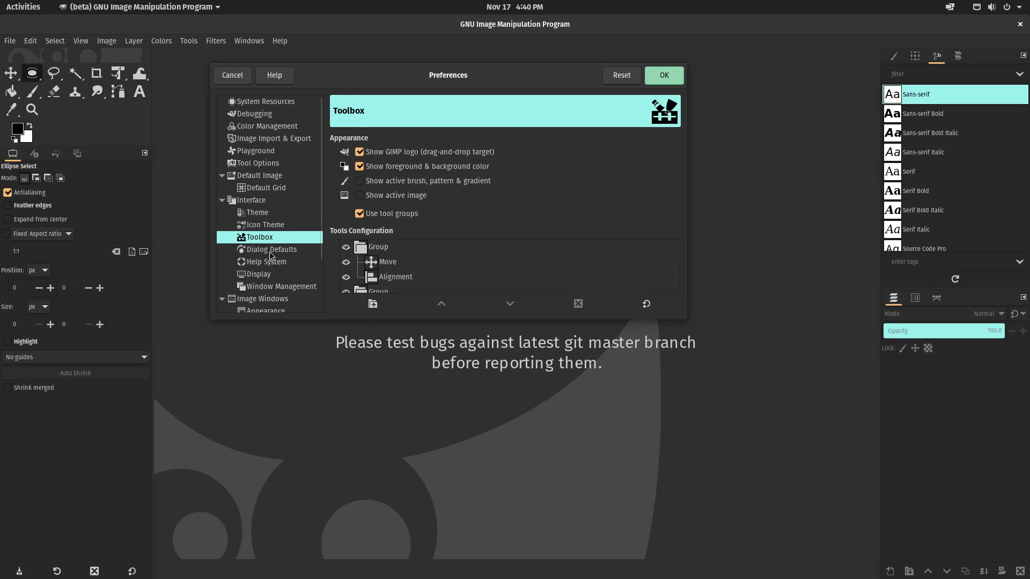
scroll(264, 281, "down", 3)
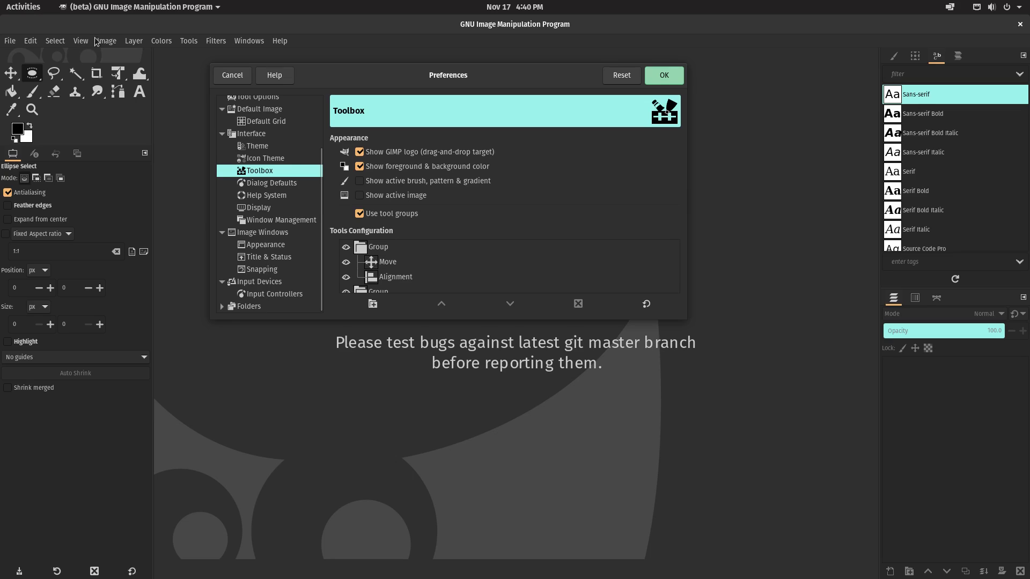
left_click(241, 306)
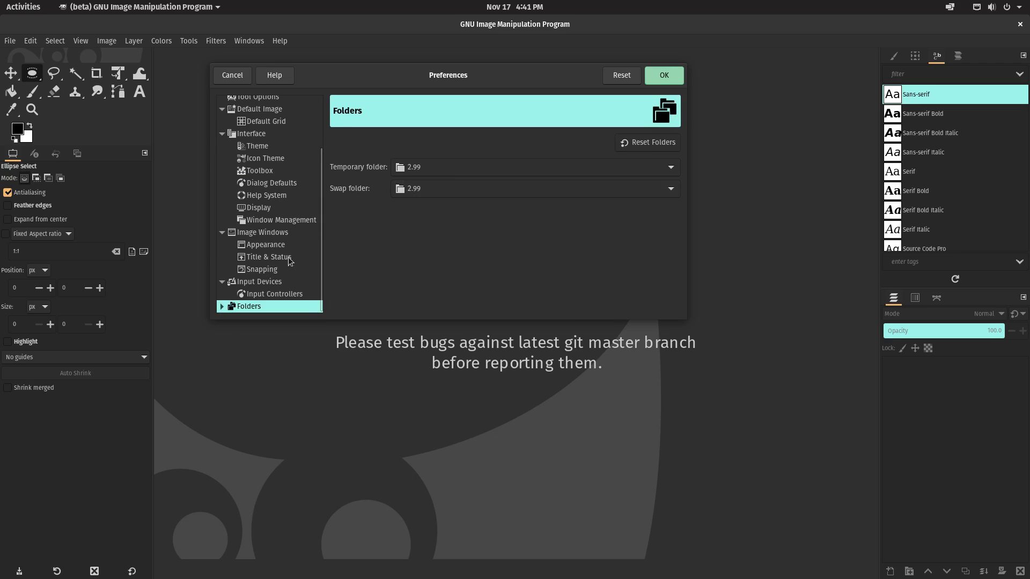
left_click(265, 294)
scroll(249, 206, "up", 3)
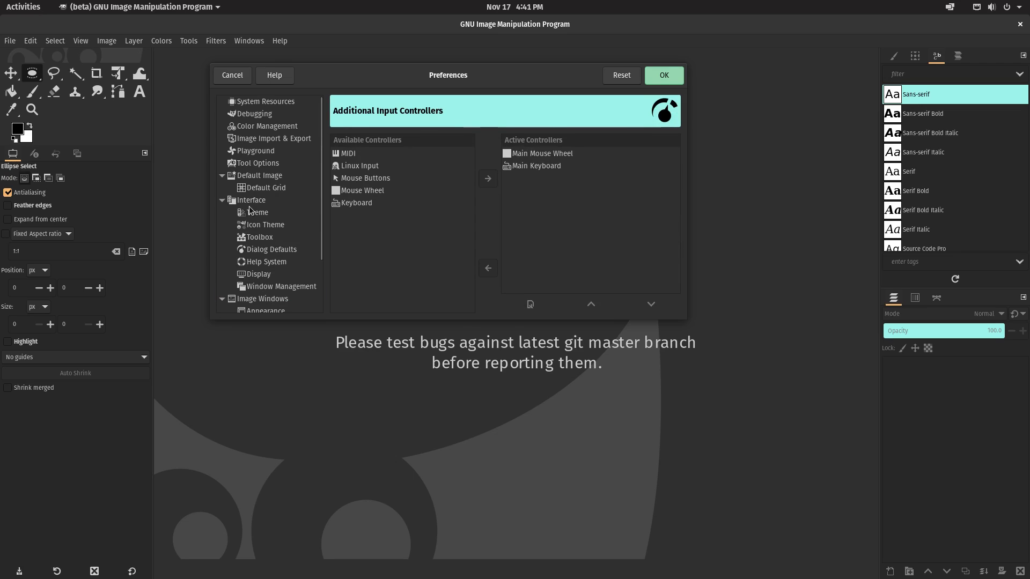
left_click(659, 78)
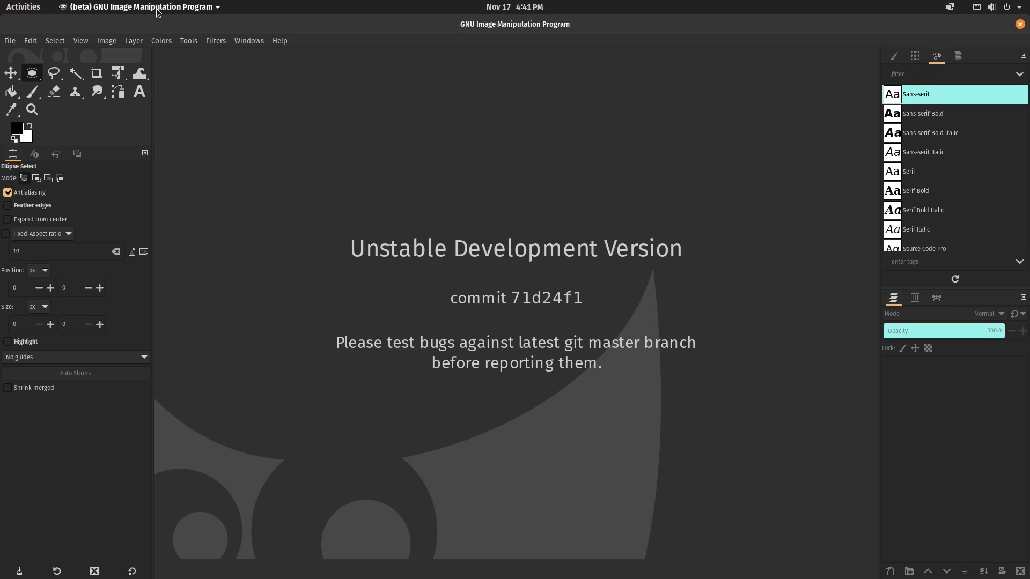
- Open synaptergy-working-cover.xcf from the Recent files list
left_click(10, 40)
left_click(27, 81)
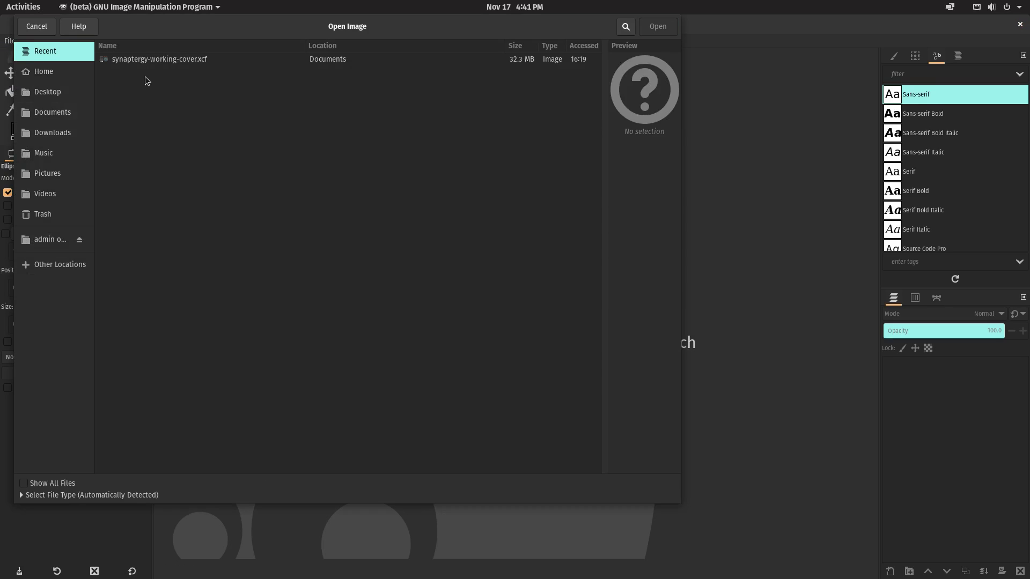
left_click(155, 60)
key("Return")
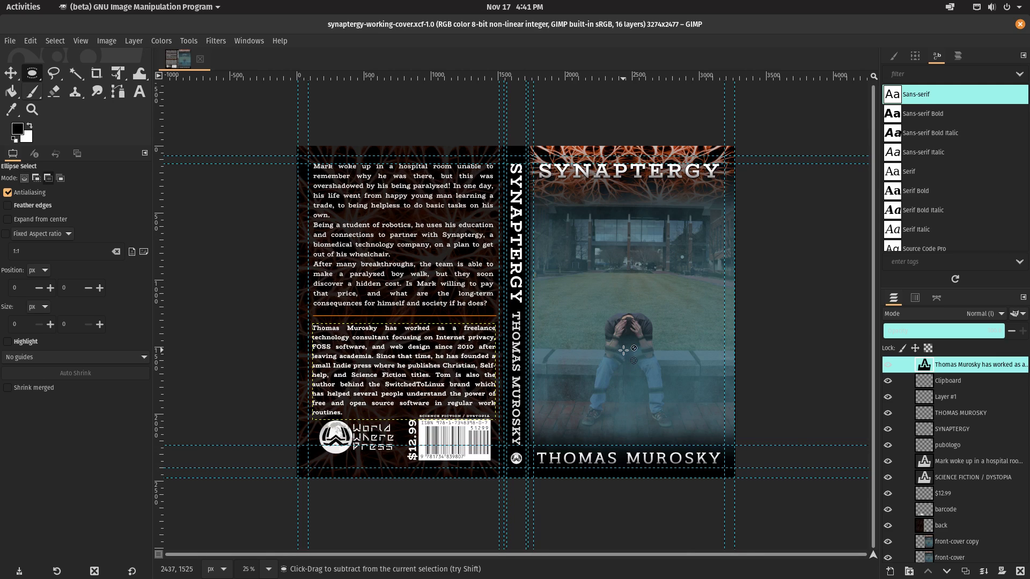
- Hide the author bio, logo, rule, spine text, front cover and black background layers, leaving only the template PDF
scroll(621, 349, "up", 2)
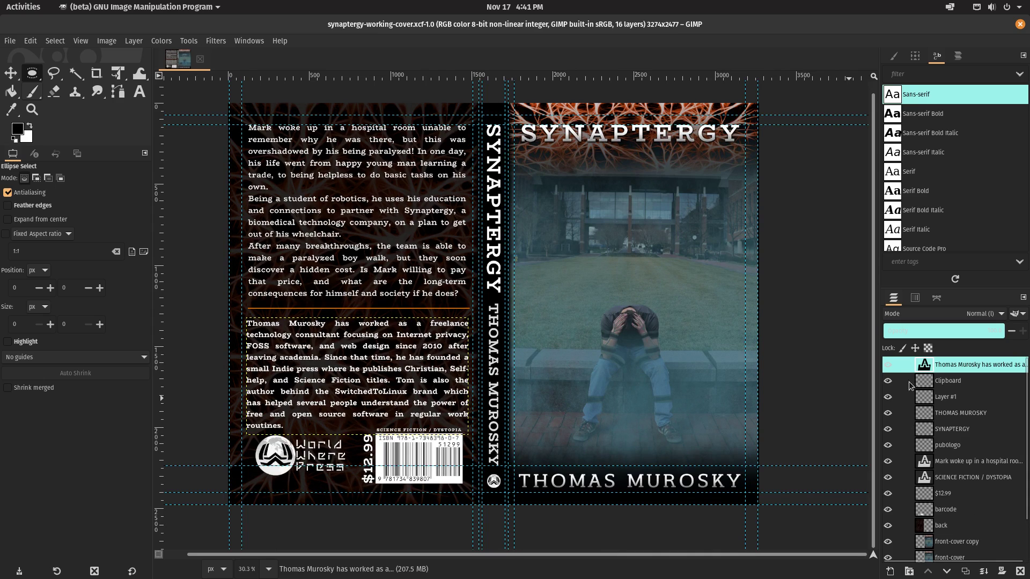
left_click(887, 364)
left_click_drag(888, 380, 886, 542)
scroll(887, 542, "down", 2)
left_click_drag(887, 505, 887, 538)
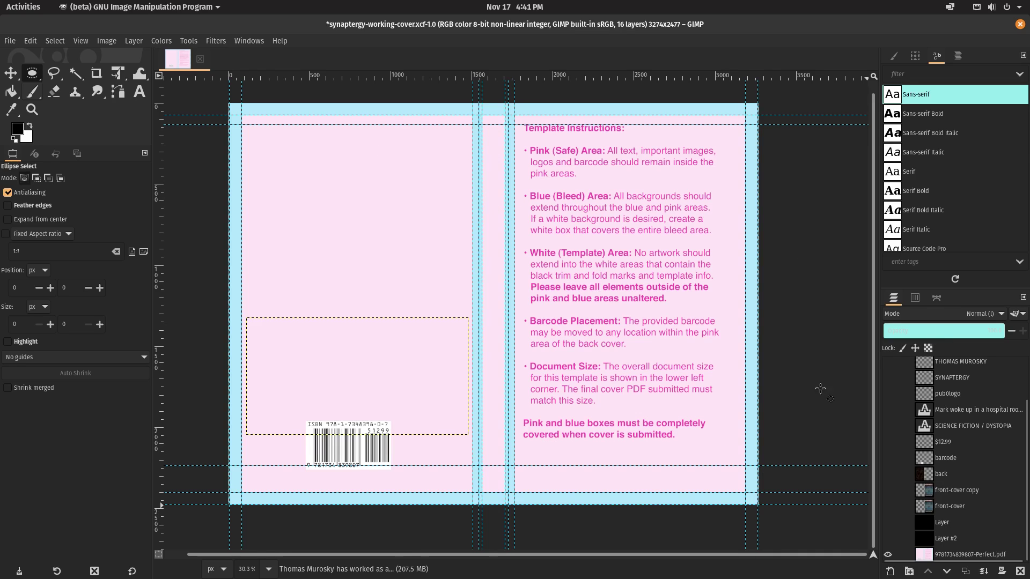
- Show the black Layer #2, the front-cover image and the front-cover copy layers
left_click(893, 543)
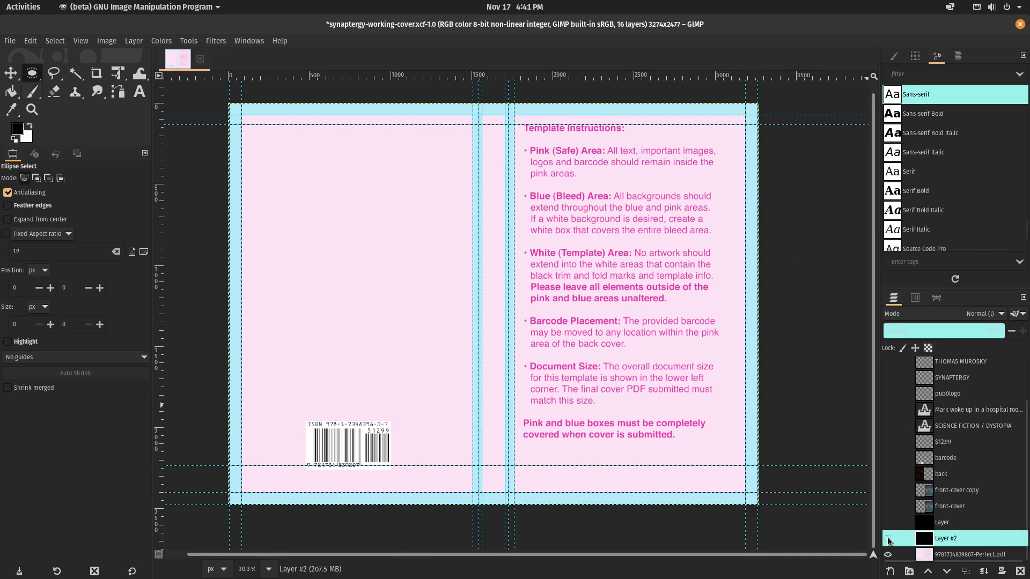
left_click(888, 538)
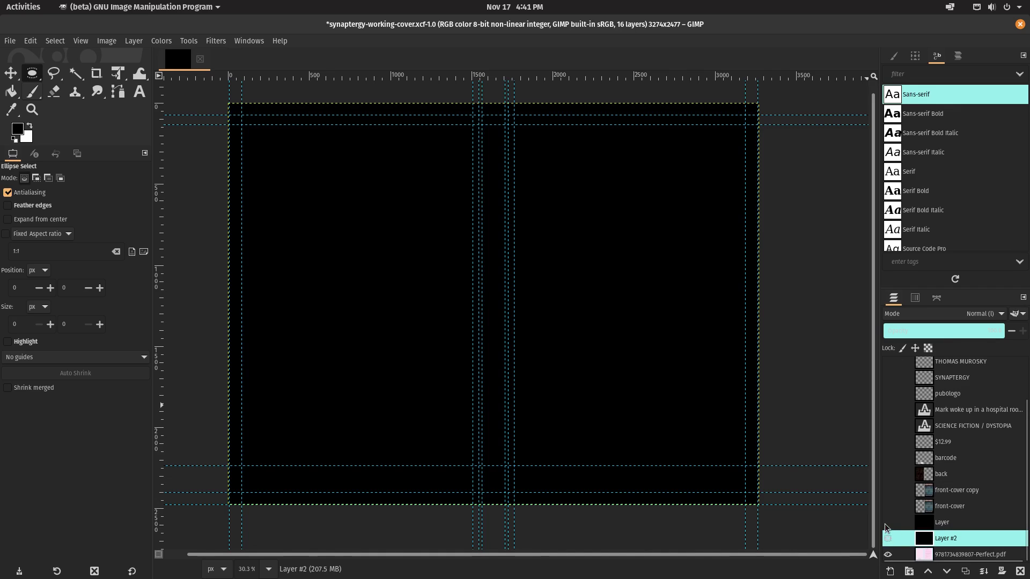
left_click(888, 507)
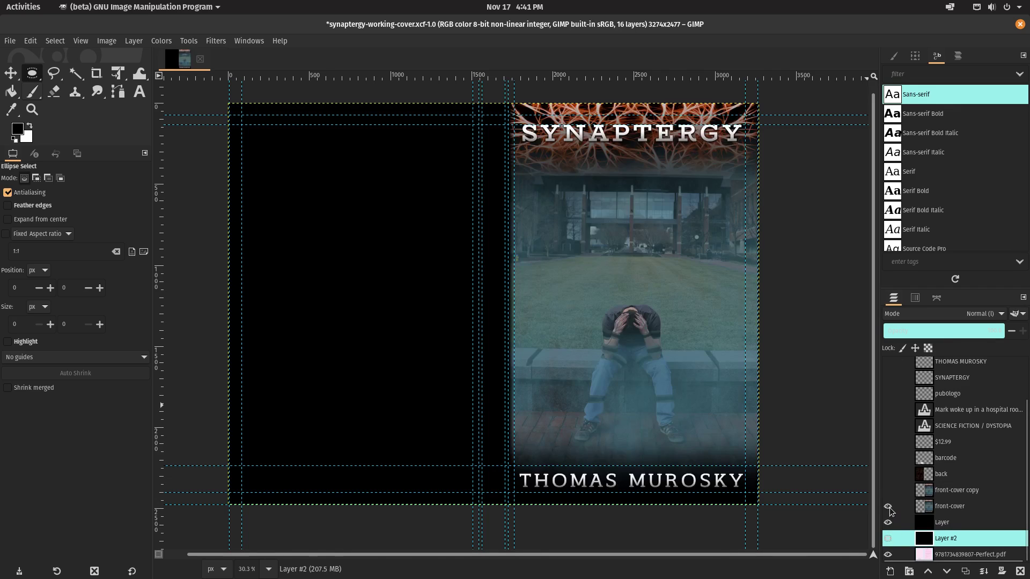
left_click(887, 490)
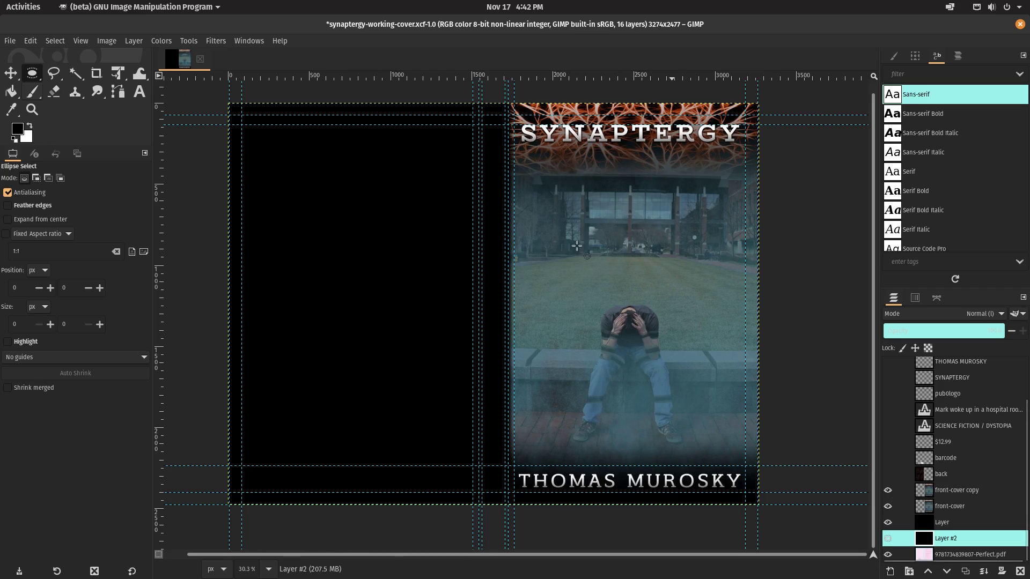
- Show the back-cover neural-network pattern, barcode, $12.99 price, SCIENCE FICTION / DYSTOPIA text and blurb
left_click(887, 474)
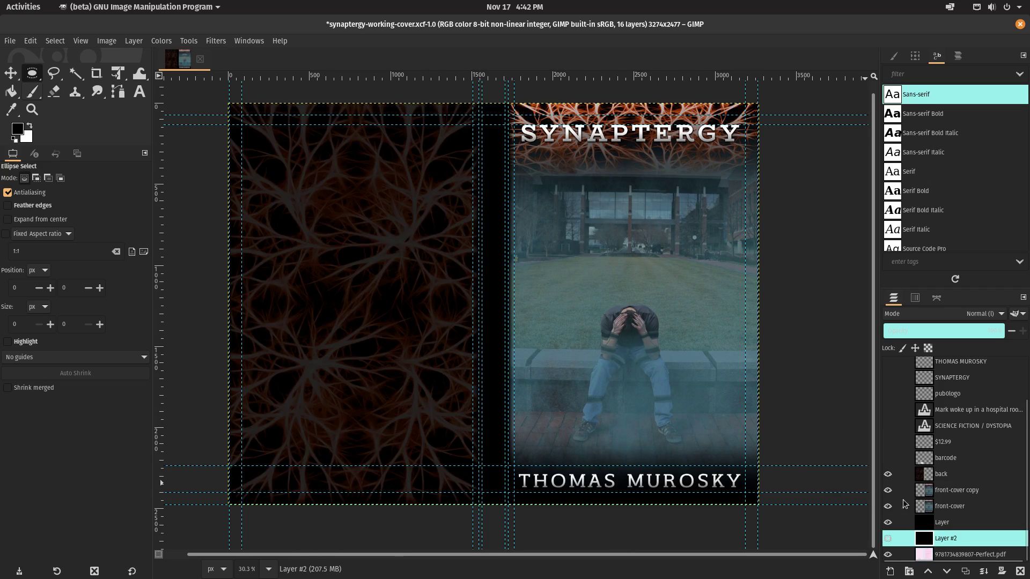
left_click(888, 459)
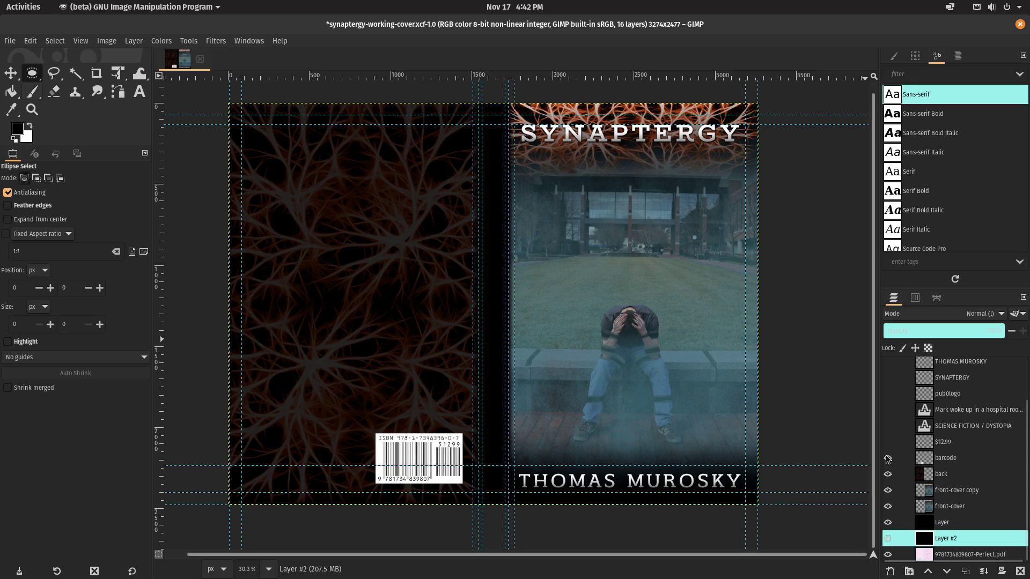
left_click(888, 442)
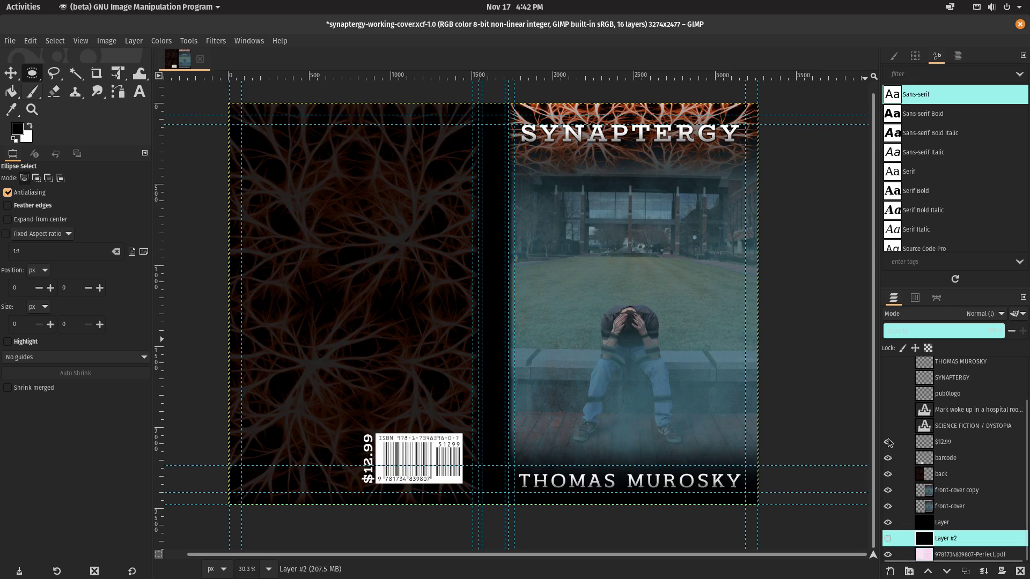
left_click(888, 426)
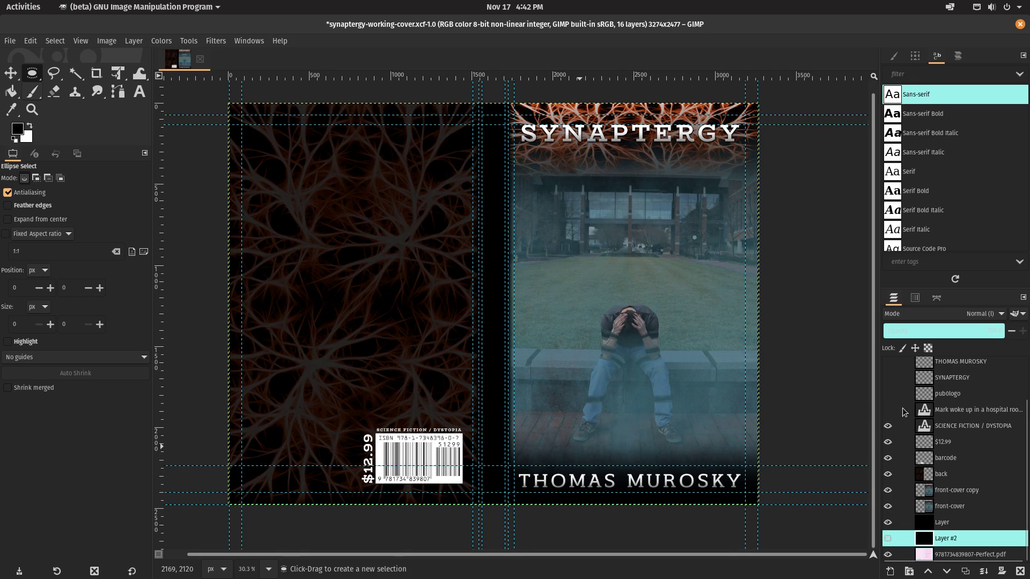
left_click(887, 409)
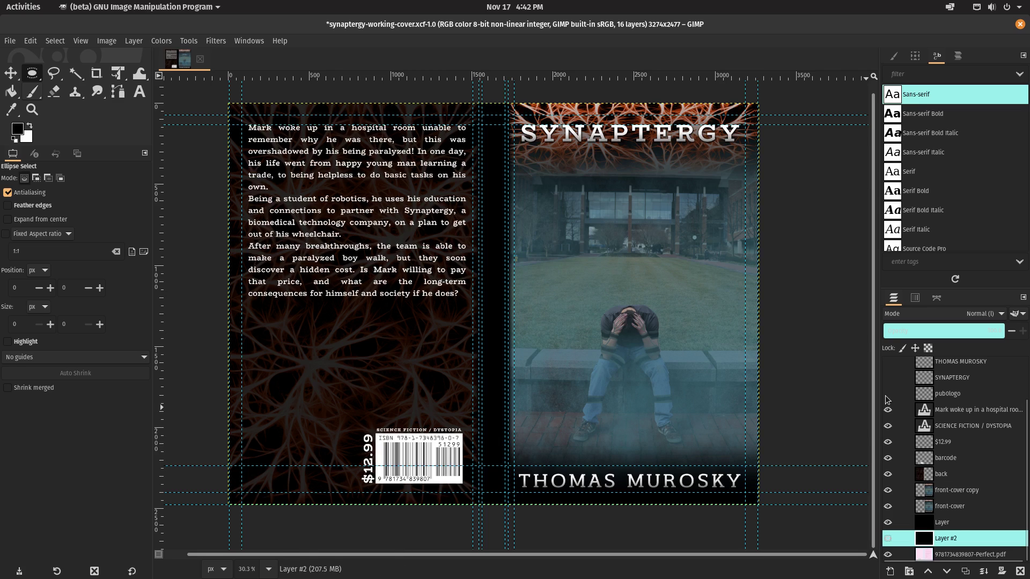
- Show the spine SYNAPTERGY title and author name, orange divider, World Where Press logo and author bio
left_click(888, 393)
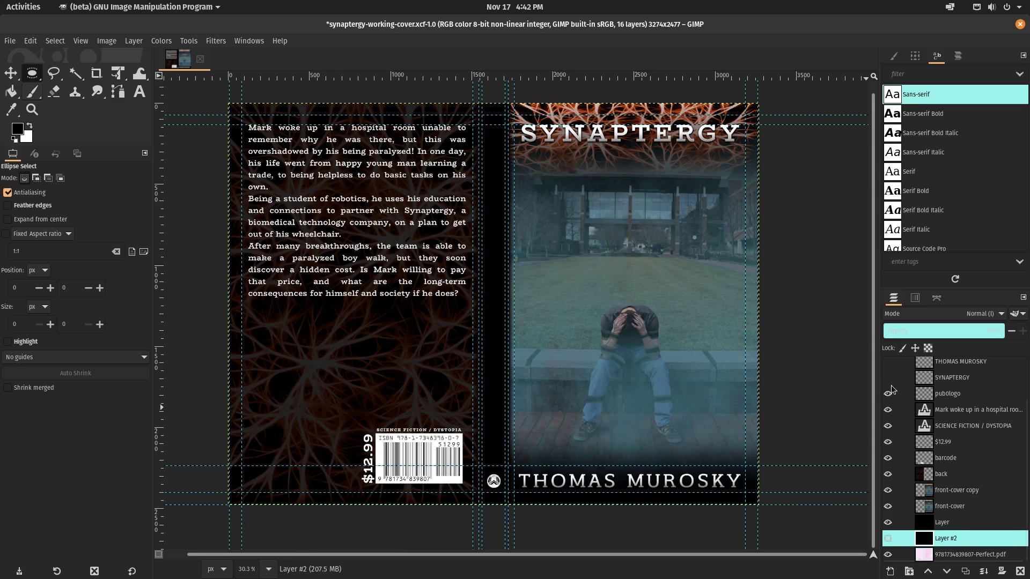
left_click(888, 377)
left_click(888, 362)
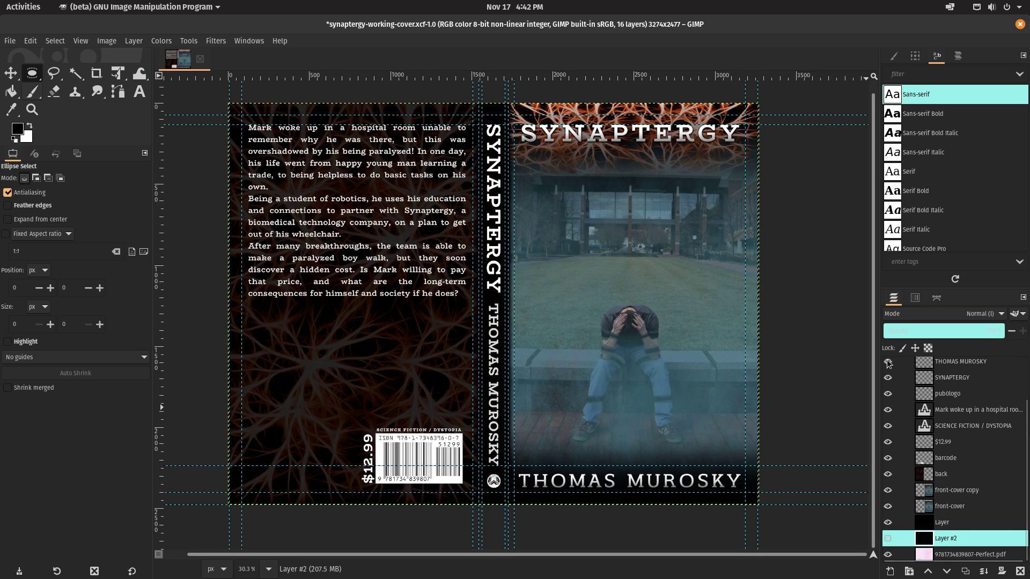
scroll(900, 368, "up", 3)
left_click(887, 397)
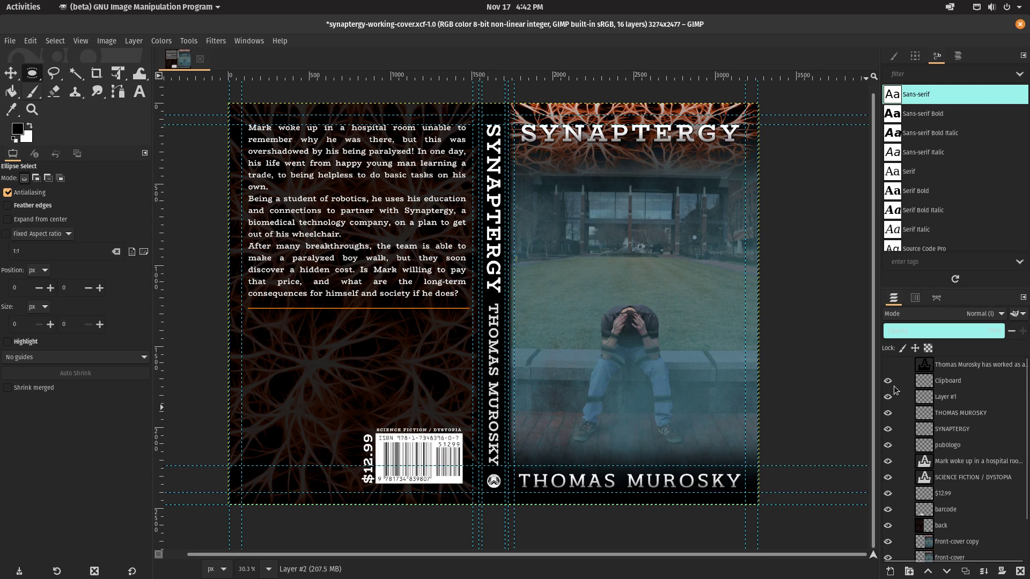
left_click(887, 381)
left_click(888, 381)
left_click(887, 381)
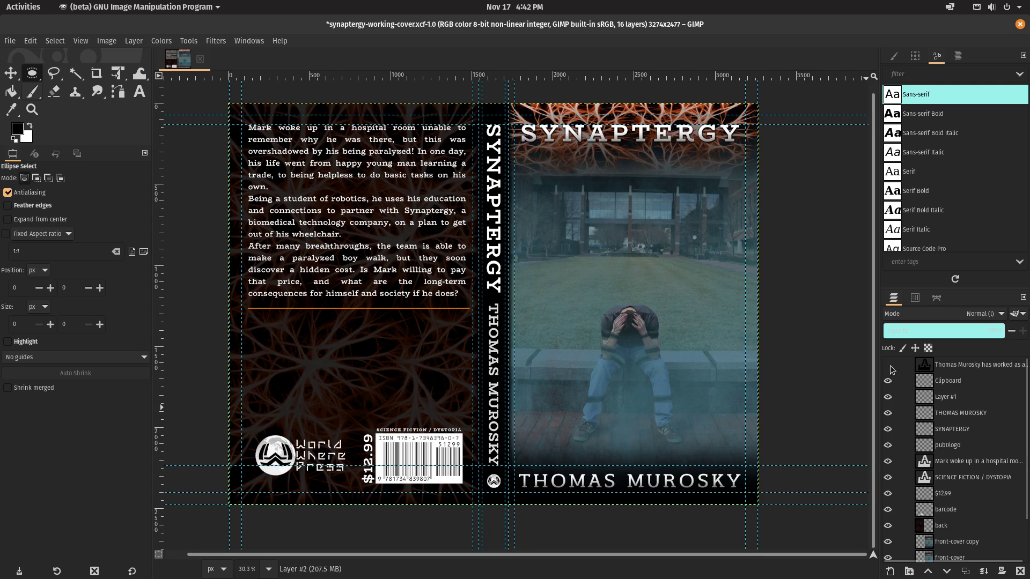
left_click(888, 366)
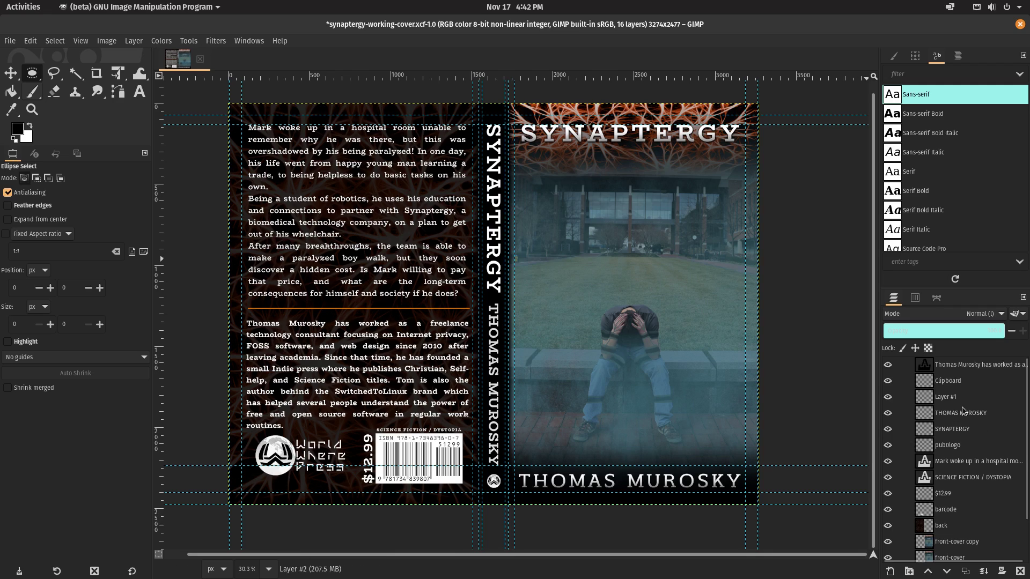
left_click(888, 411)
left_click(950, 417)
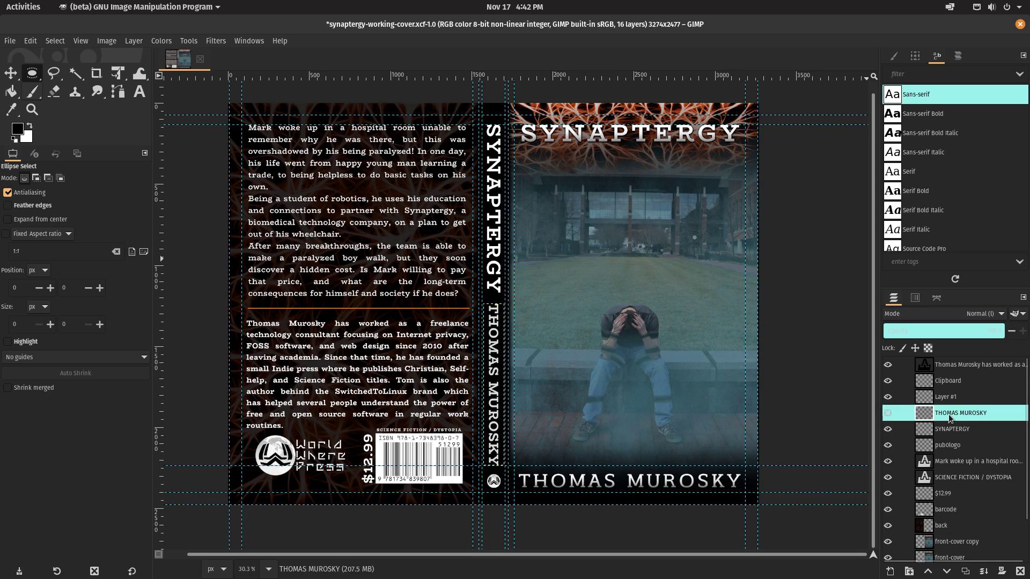
left_click(944, 429, "ctrl")
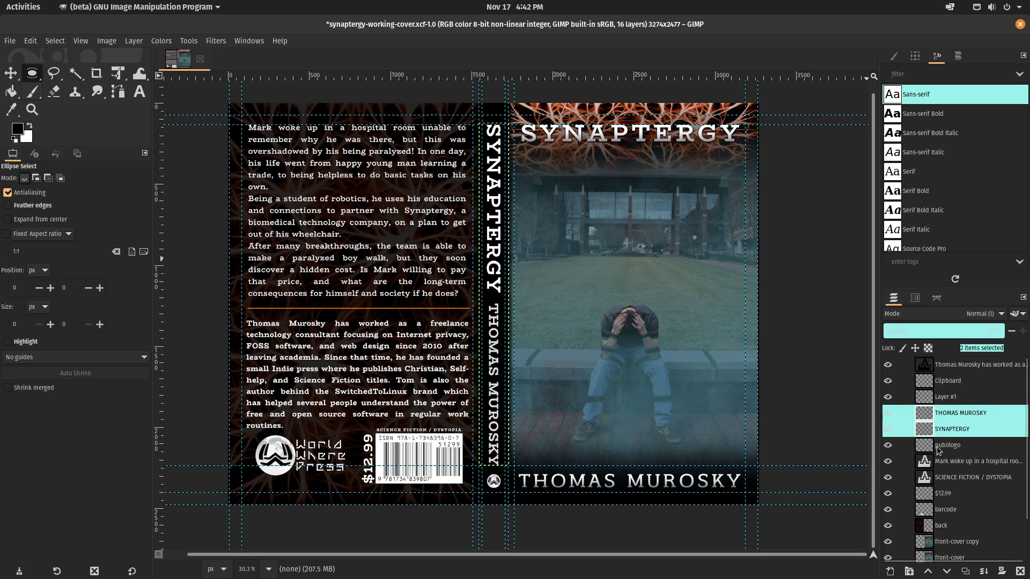
left_click(937, 446, "ctrl")
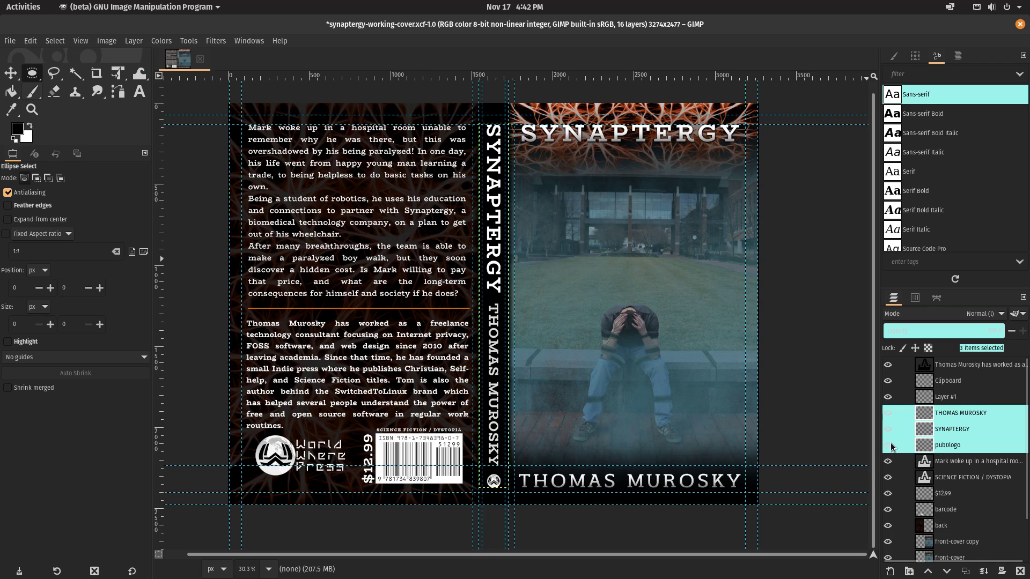
left_click(953, 408)
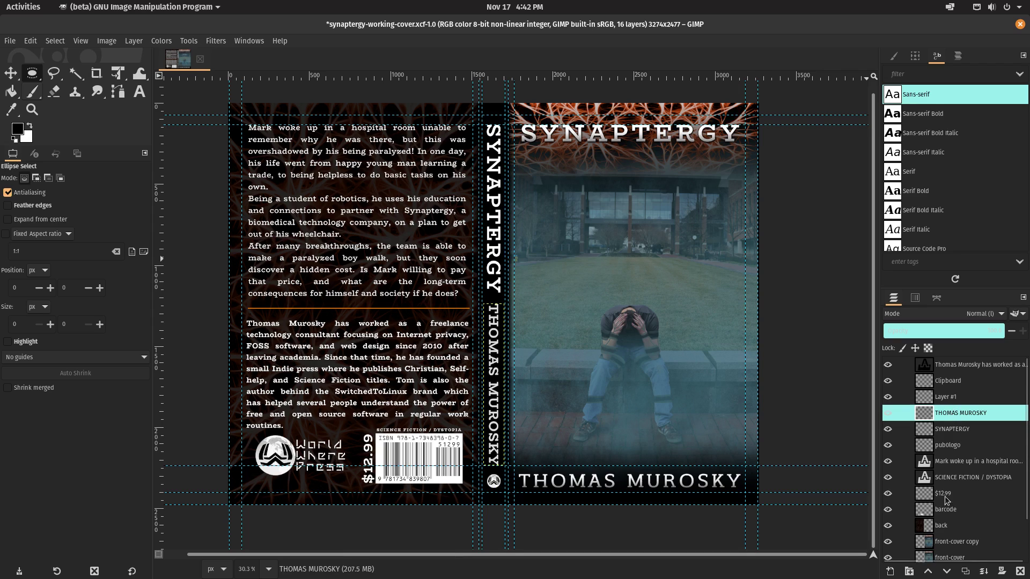
left_click(909, 571)
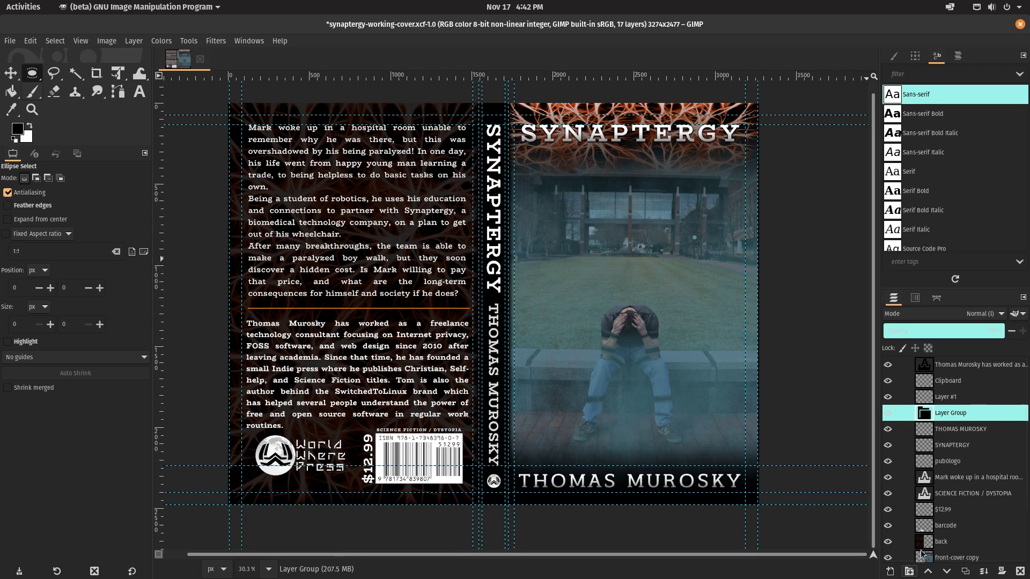
double_click(949, 414)
type("binding")
key("Return")
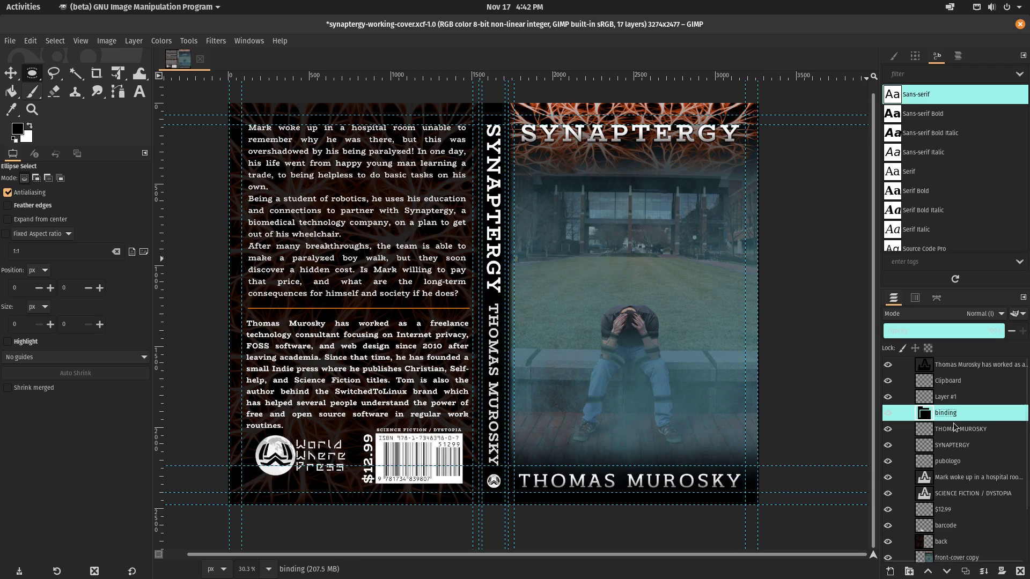
left_click(954, 429)
left_click(951, 445, "ctrl")
left_click(949, 462, "ctrl")
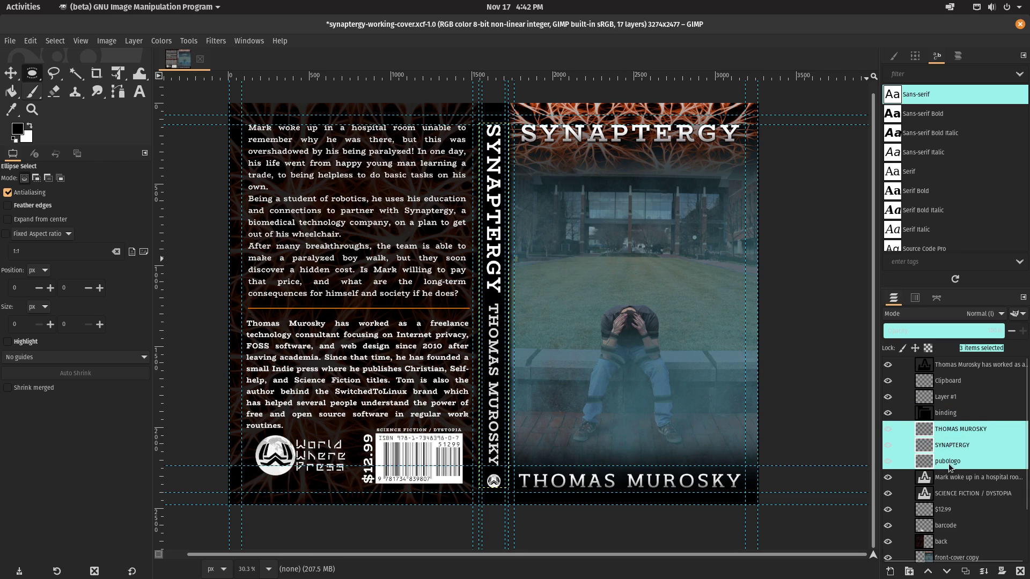
left_click_drag(929, 431, 941, 417)
left_click(920, 421)
mouse_move(934, 432)
left_mouse_down()
mouse_move(944, 420)
mouse_move(933, 422)
left_mouse_up()
left_click(925, 423)
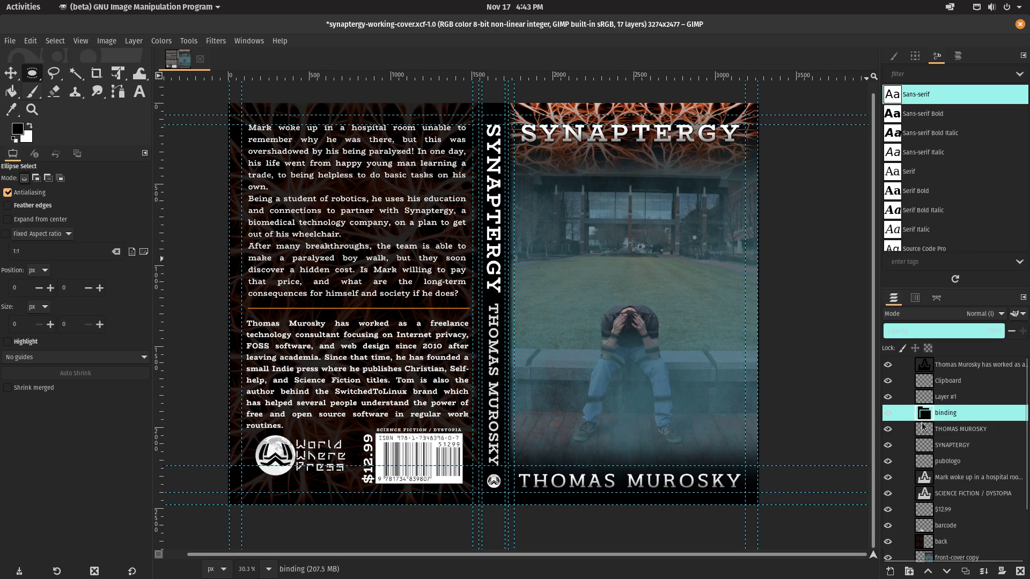
- Retry dragging the three spine layers into binding, reselecting them each time
left_click(933, 432)
left_click(936, 461, "ctrl")
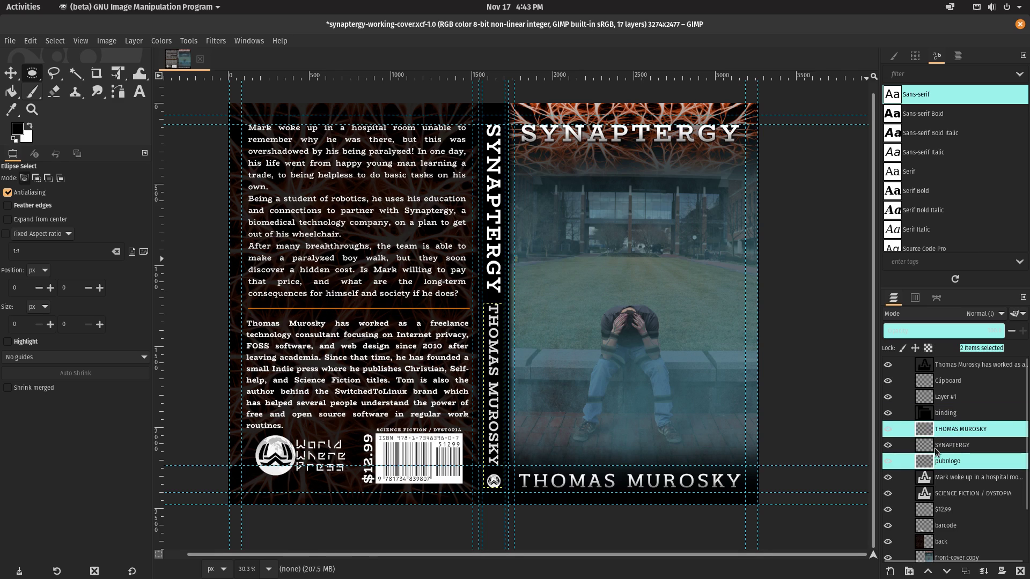
left_click(933, 446, "ctrl")
left_click_drag(931, 430, 930, 418)
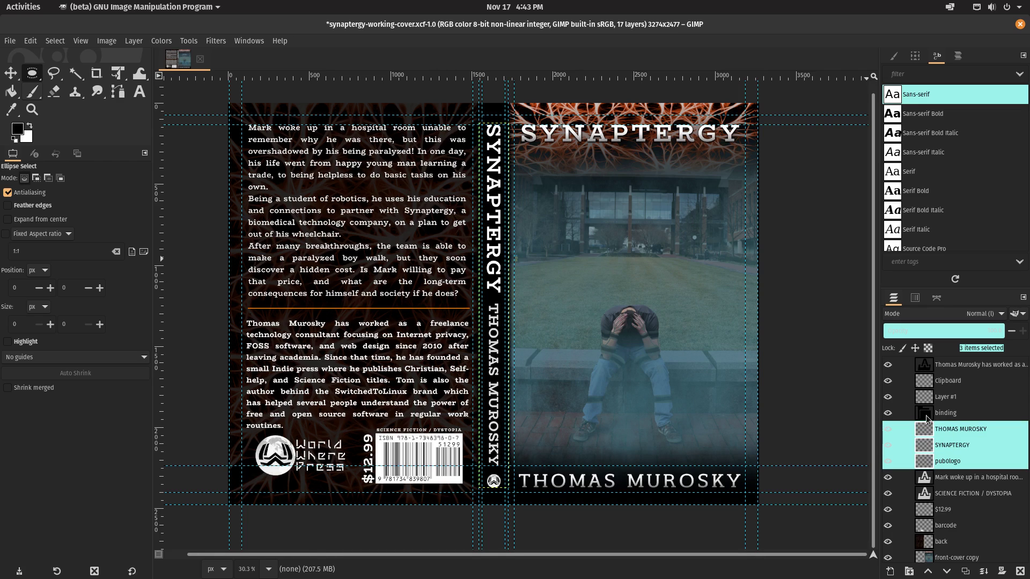
left_click(944, 421)
left_click(924, 434)
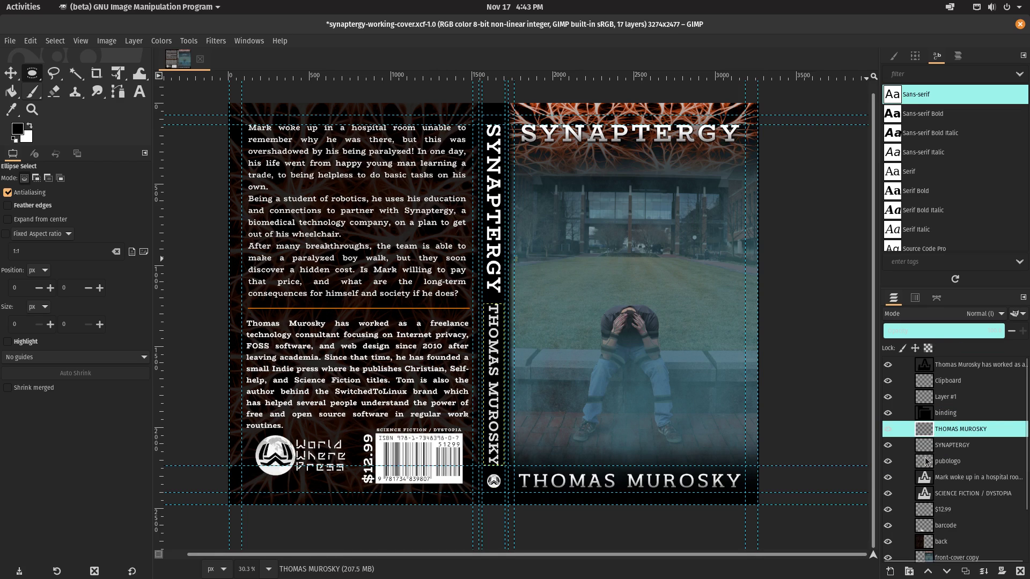
left_click(927, 462, "shift")
mouse_move(928, 435)
left_mouse_down()
mouse_move(955, 416)
mouse_move(936, 419)
left_mouse_up()
left_click(926, 426)
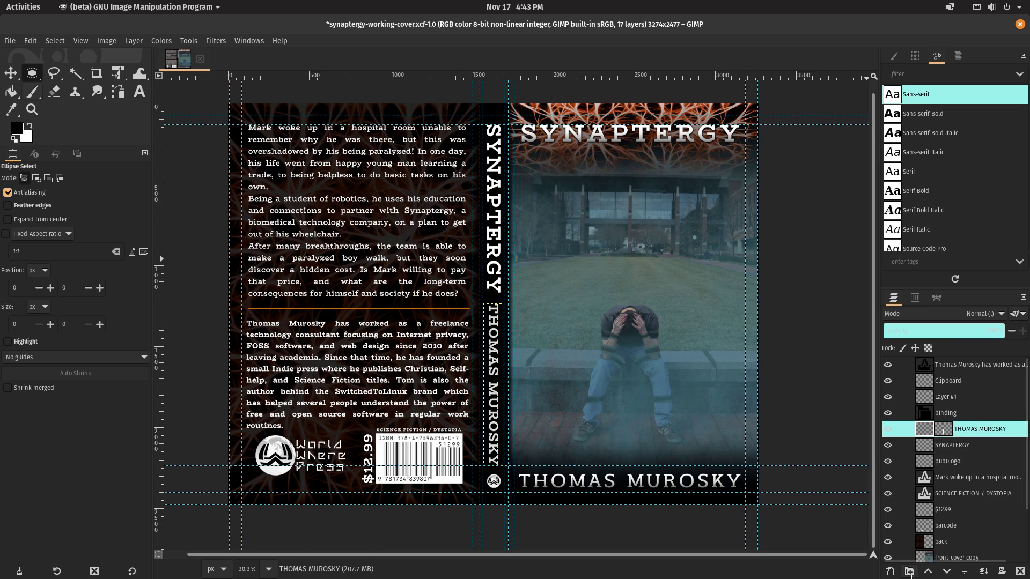
right_click(934, 418)
left_click(922, 419)
right_click(922, 420)
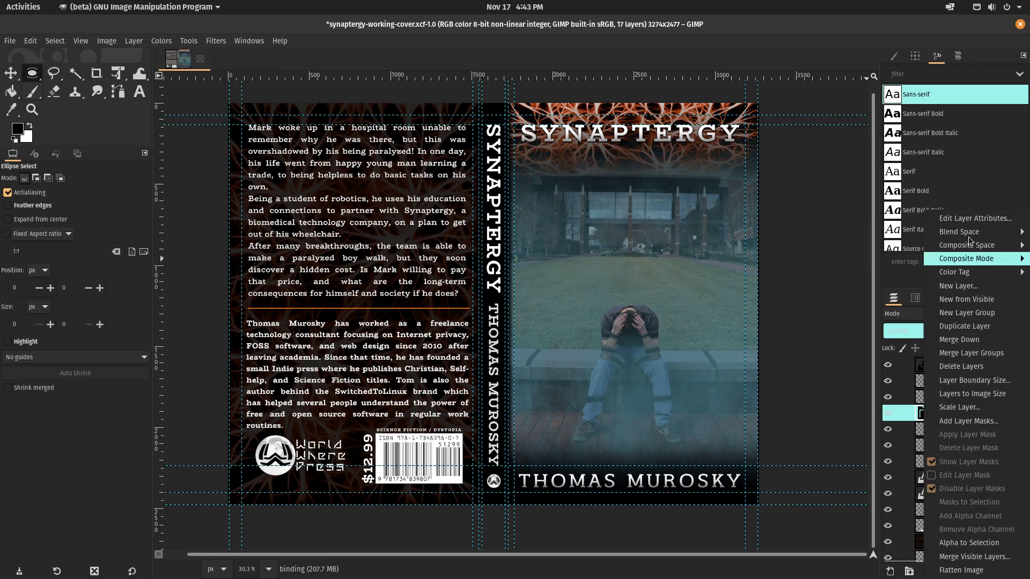
left_click(931, 419)
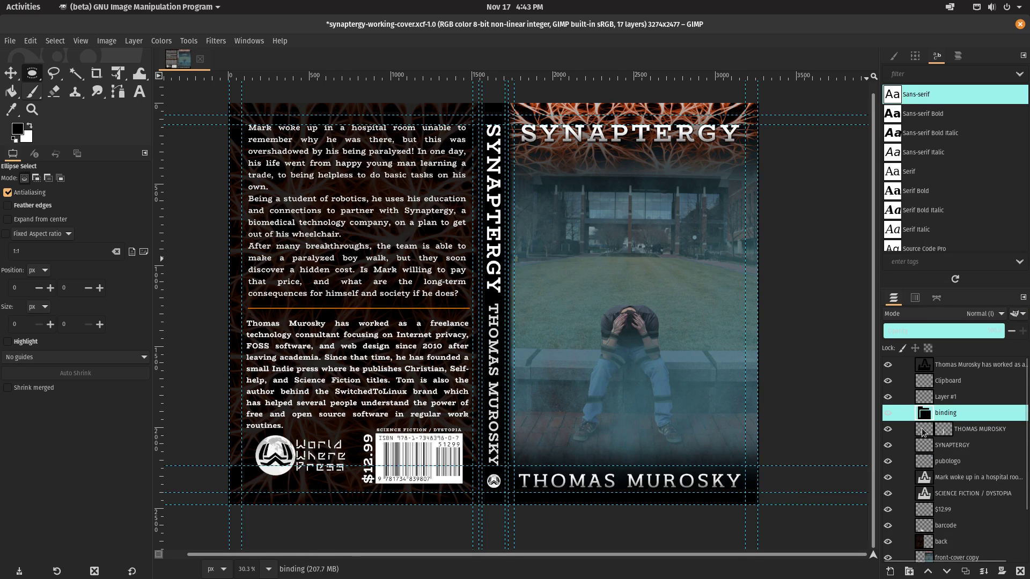
left_click_drag(942, 429, 929, 421)
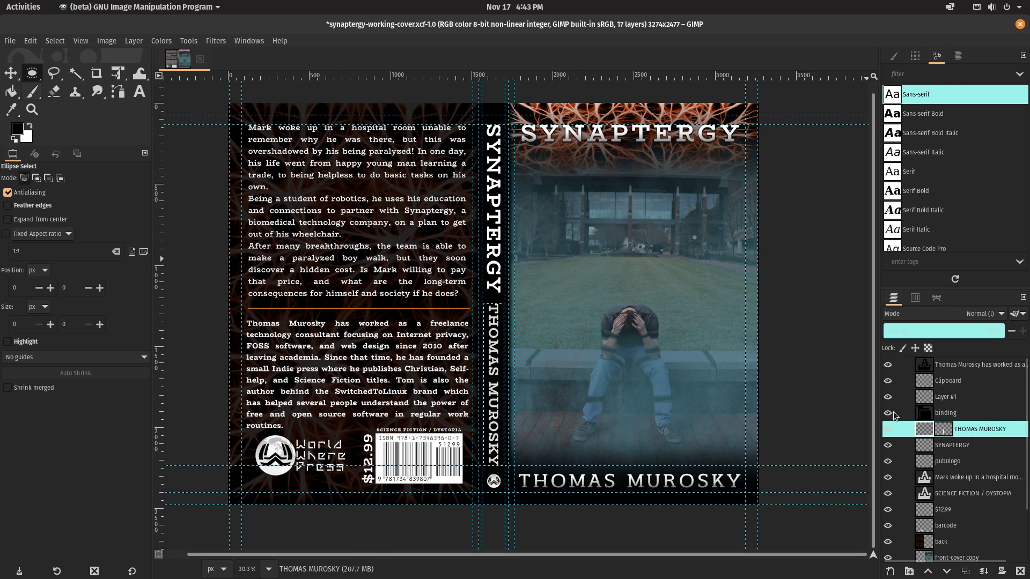
left_click_drag(941, 417, 946, 365)
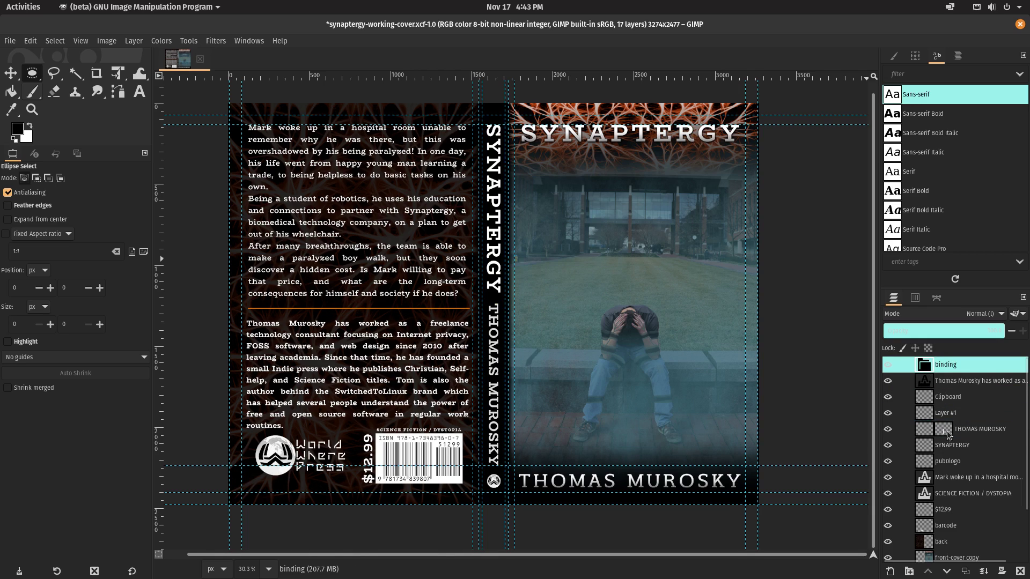
left_click(930, 438)
left_click(934, 454, "ctrl")
left_click(932, 464, "ctrl")
left_click_drag(931, 436, 939, 366)
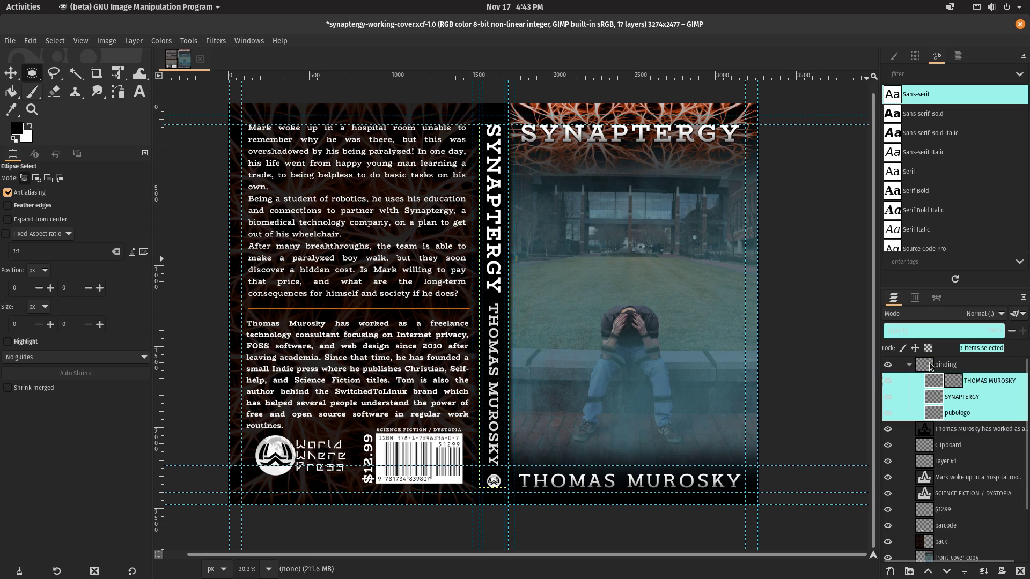
left_click(908, 366)
left_click(908, 366)
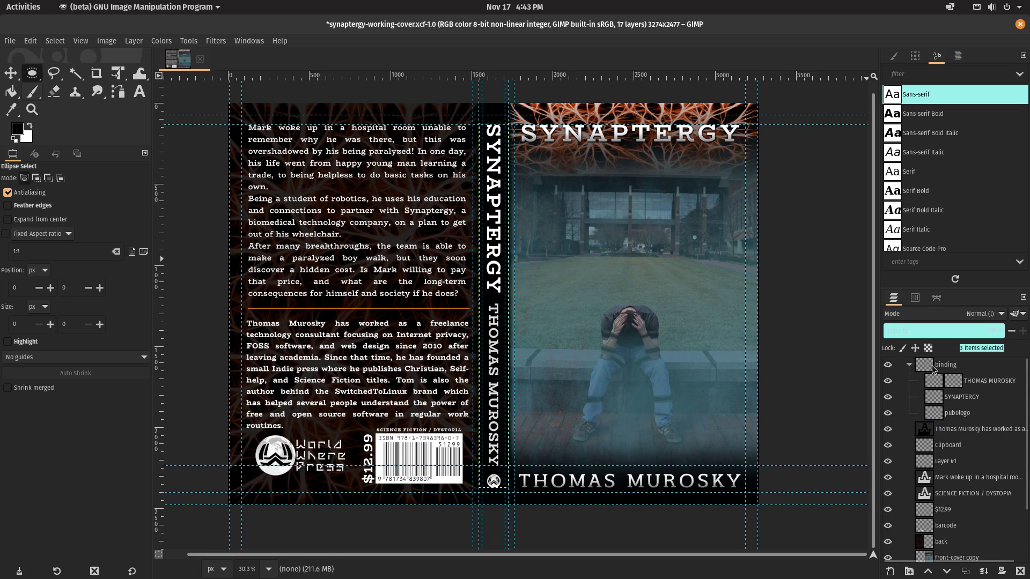
left_click(932, 368)
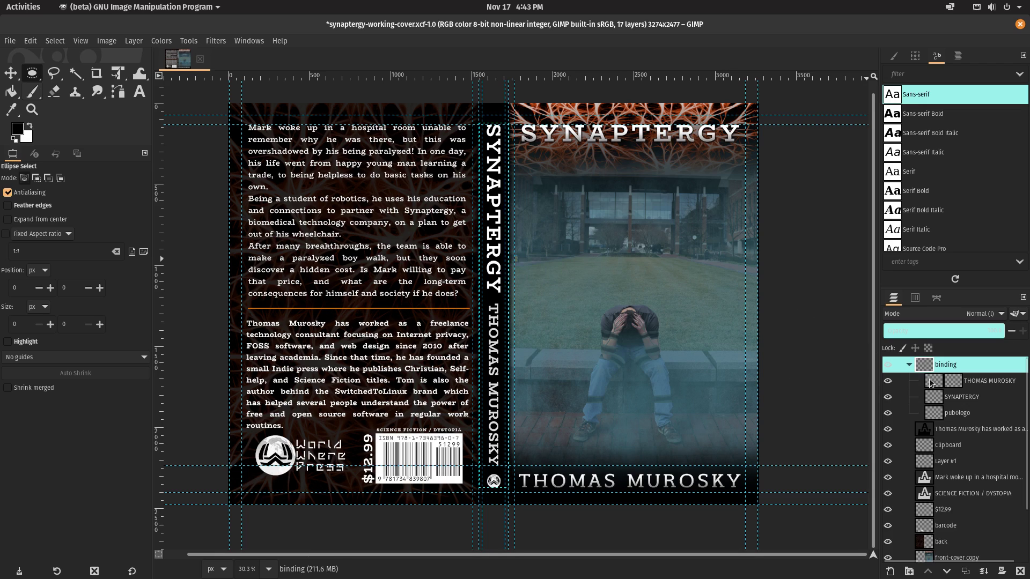
left_click(931, 381)
key("m")
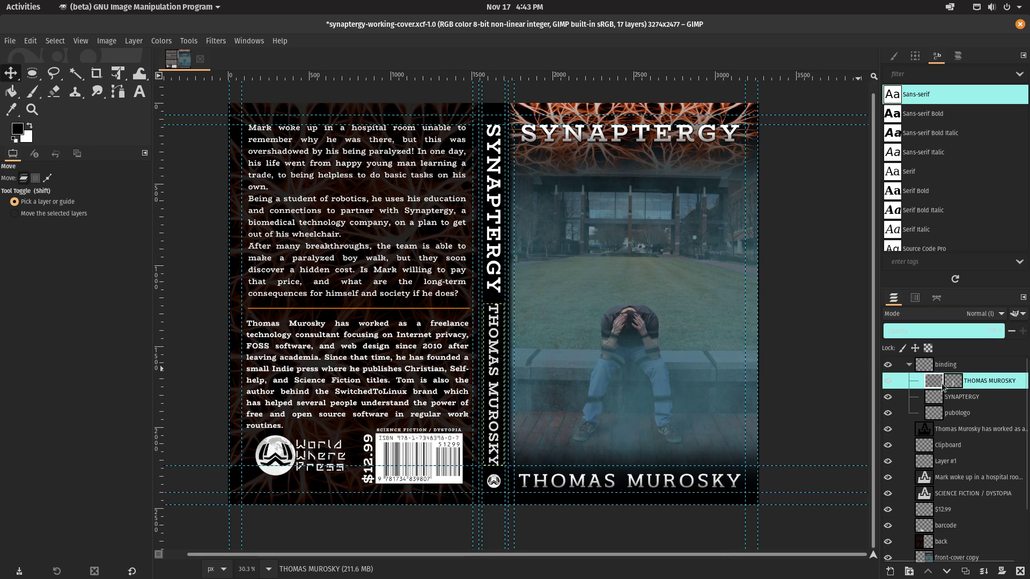
- Undo the accidental moves of the spine author name and front-cover artwork
left_click(930, 367)
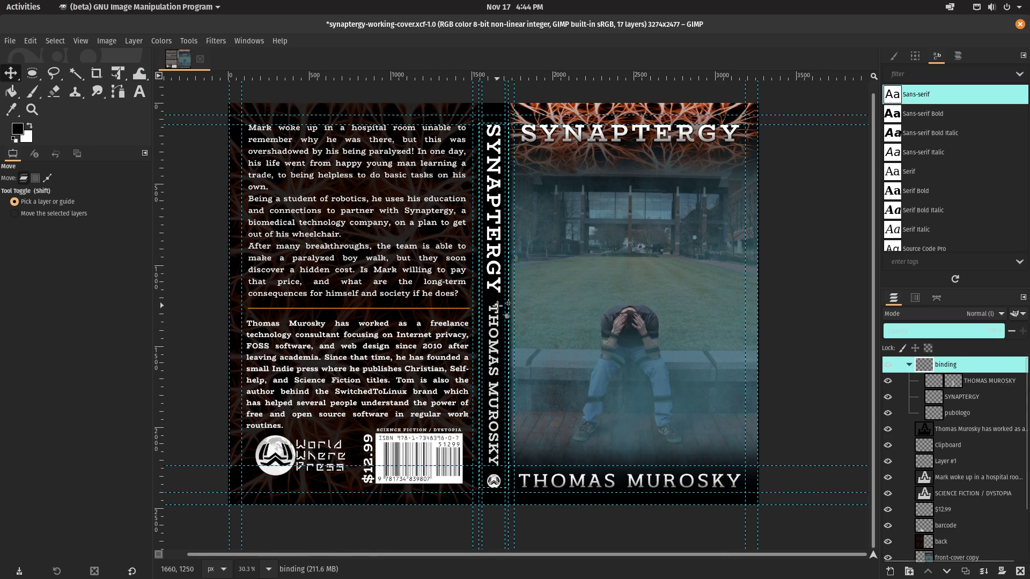
left_click_drag(498, 308, 409, 307)
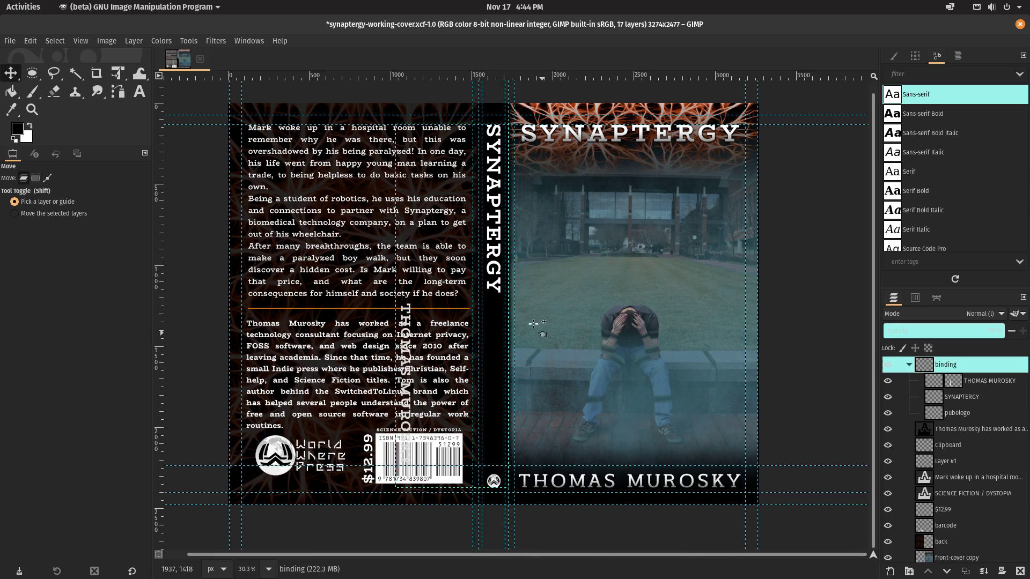
left_click_drag(535, 325, 622, 332)
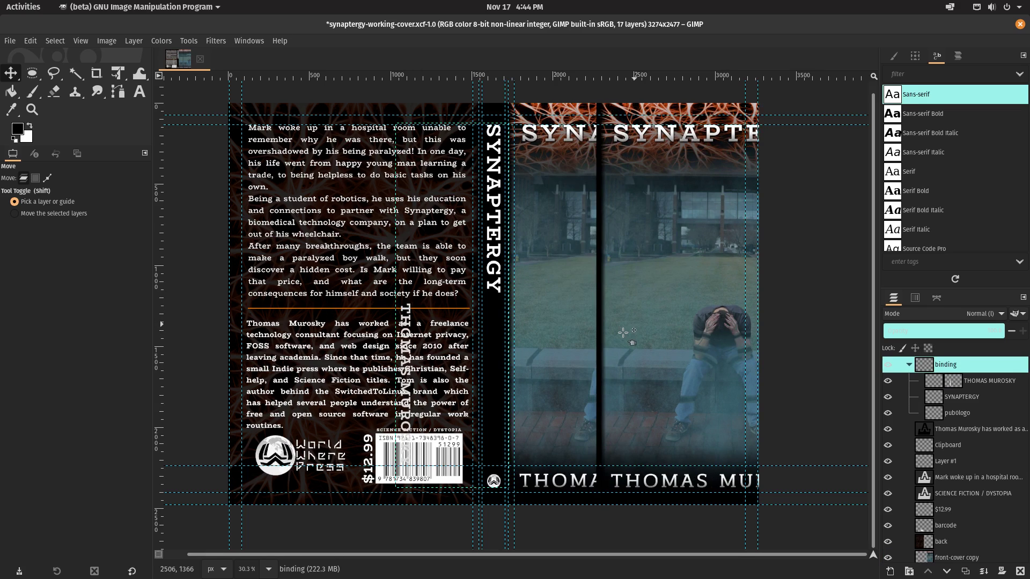
key("ctrl+z")
key("ctrl+z")
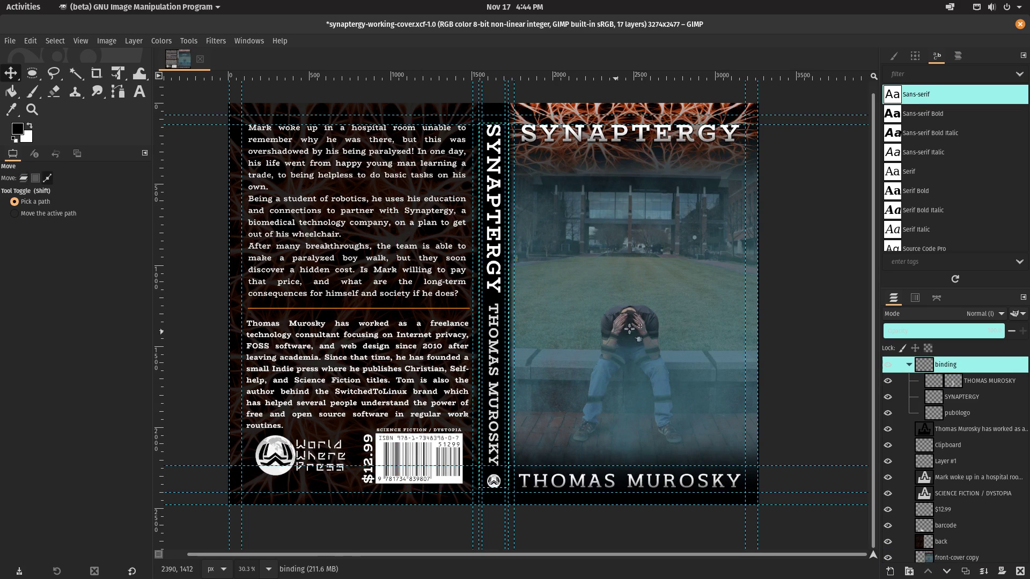
left_click(899, 381)
left_click(899, 413)
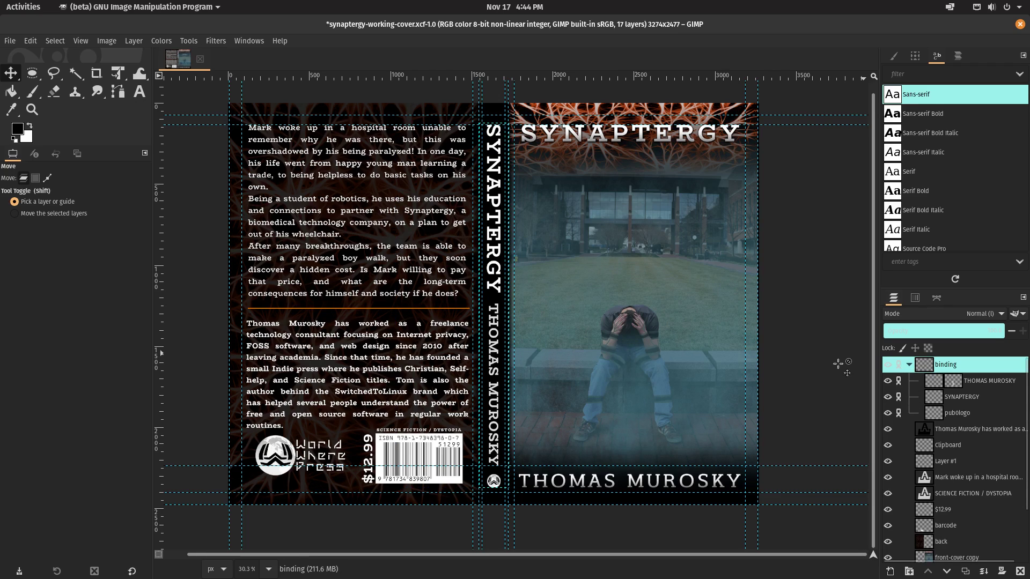
left_click_drag(492, 286, 507, 284)
key("ctrl+z")
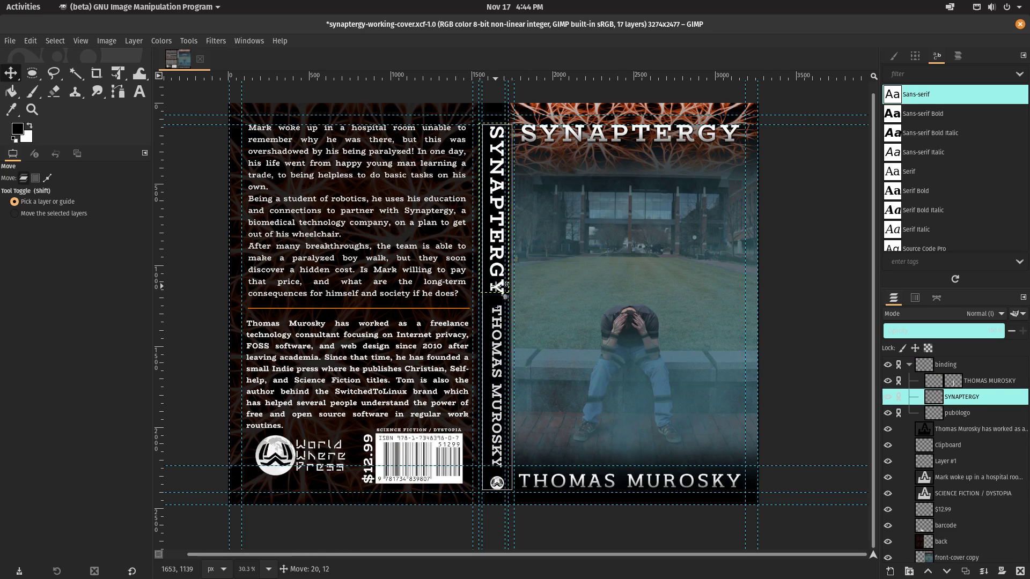
left_click(959, 365)
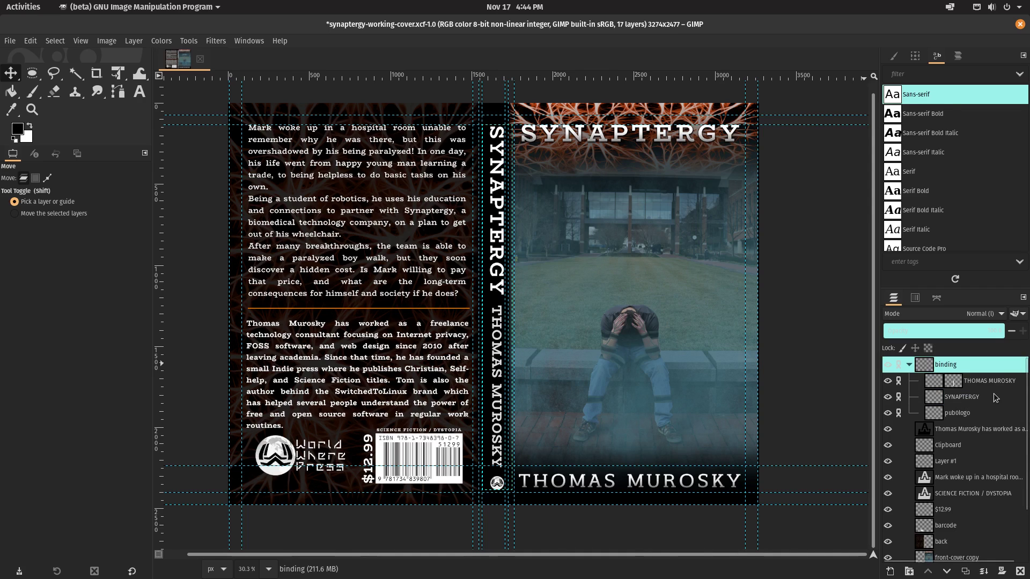
key("shift+Left")
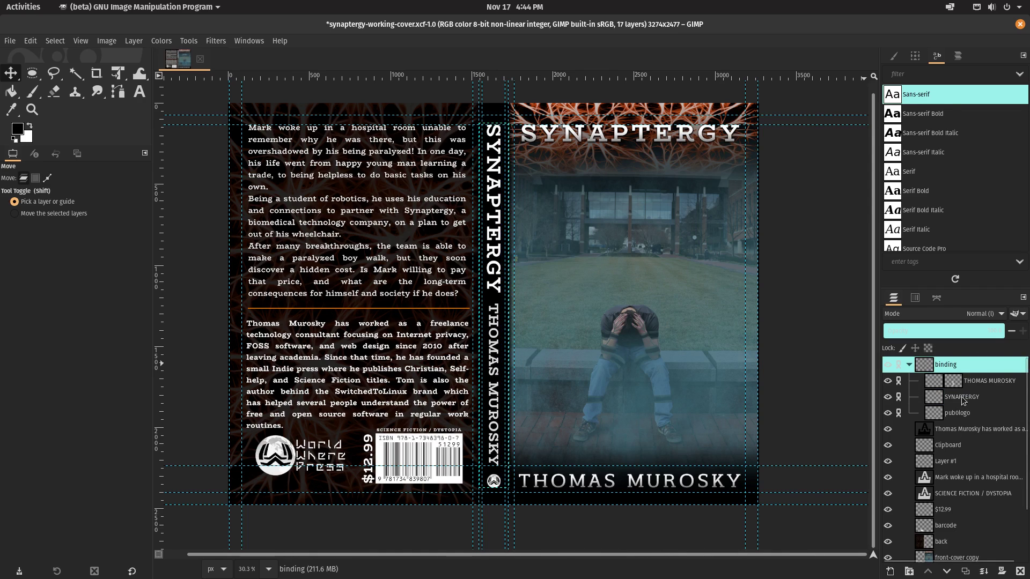
left_click(899, 381)
left_click(943, 401)
left_click(950, 416, "shift")
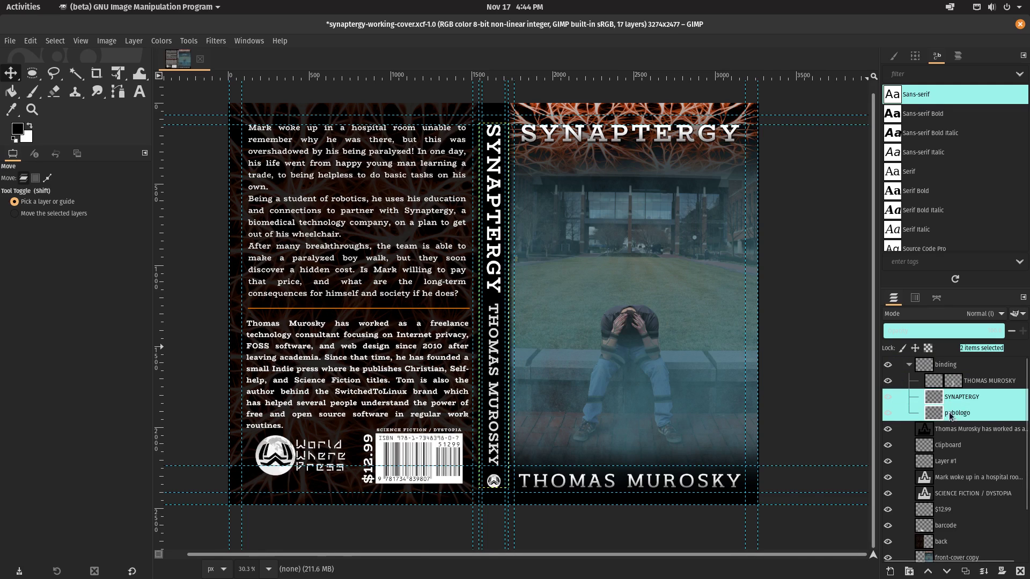
left_click(215, 41)
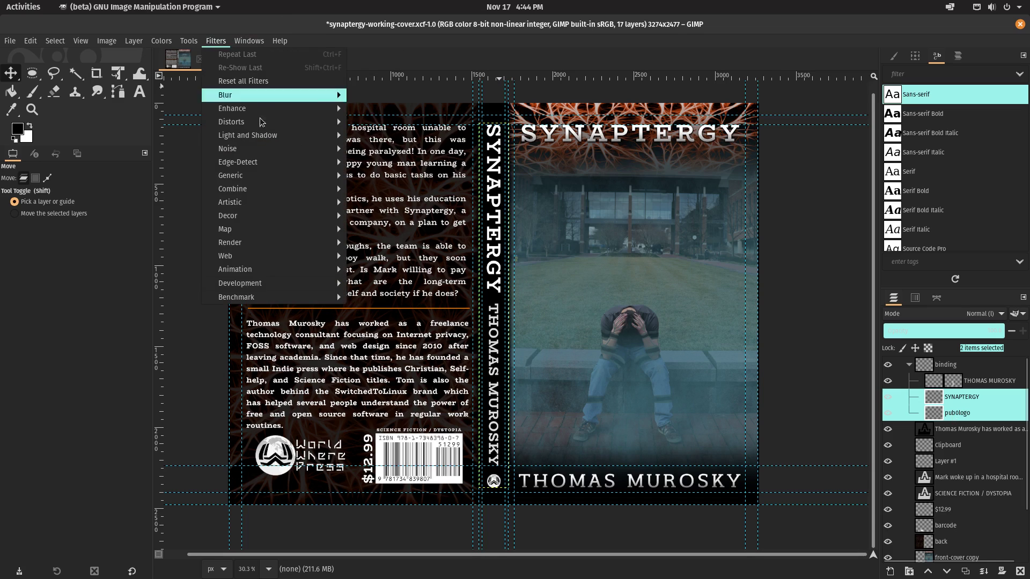
mouse_move(257, 121)
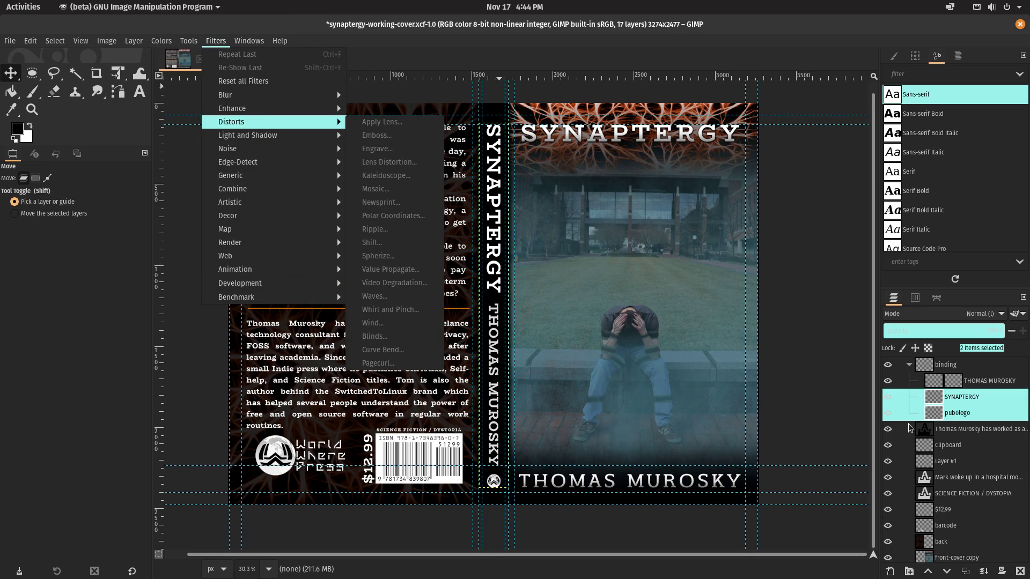
left_click(983, 400)
left_click(961, 398)
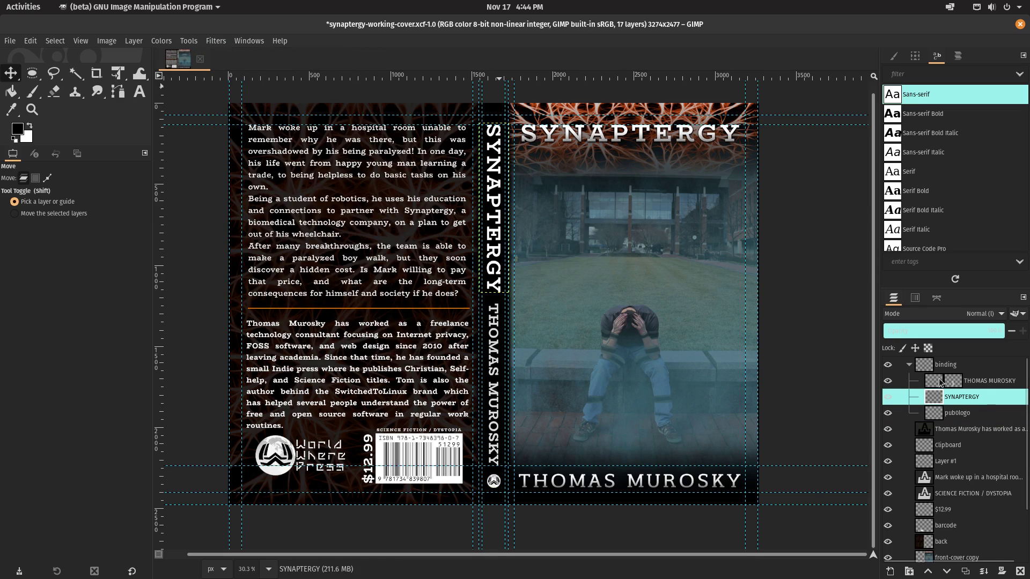
left_click(910, 364)
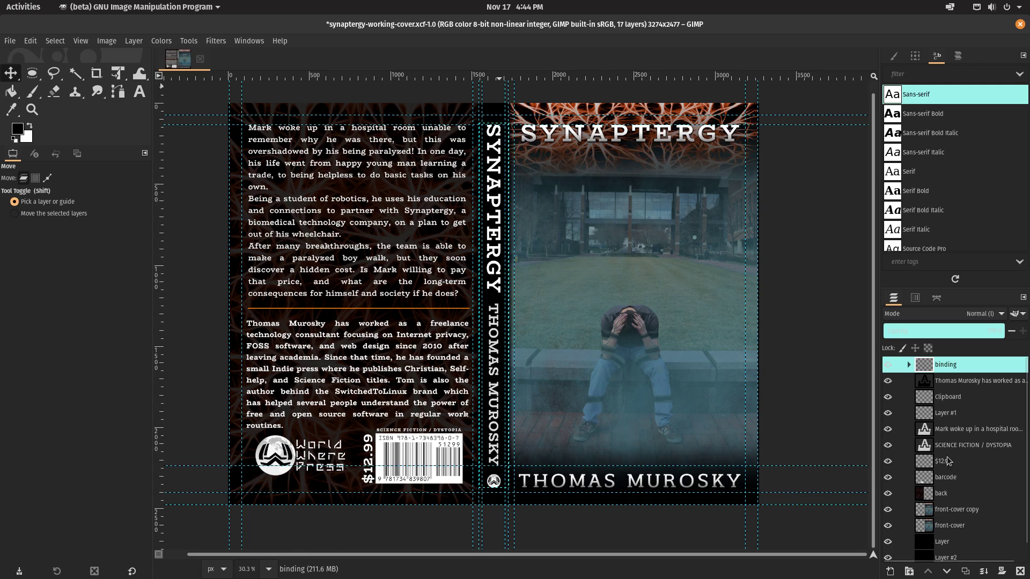
left_click(909, 365)
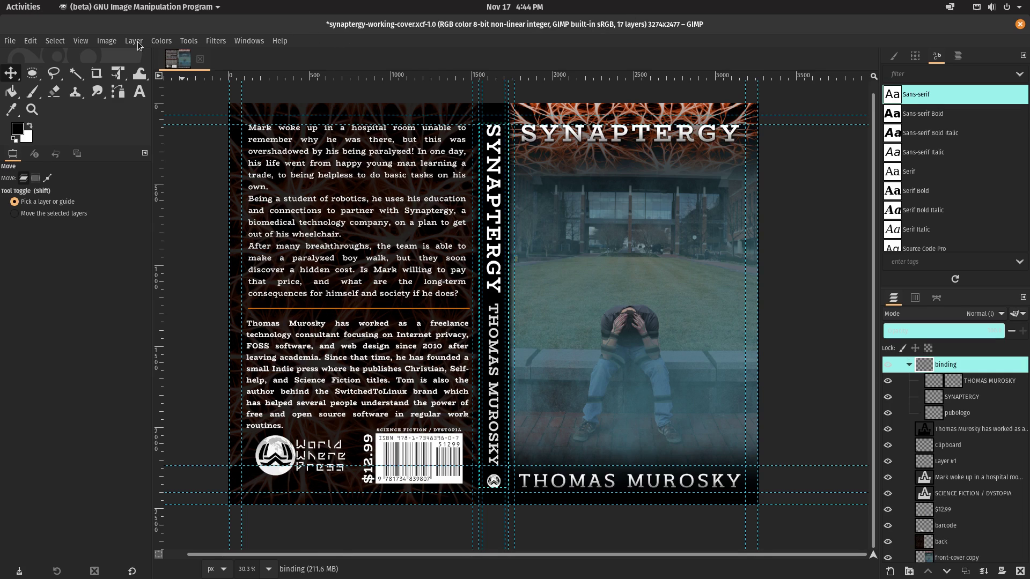
left_click(10, 42)
left_click(56, 41)
left_click(81, 41)
mouse_move(106, 41)
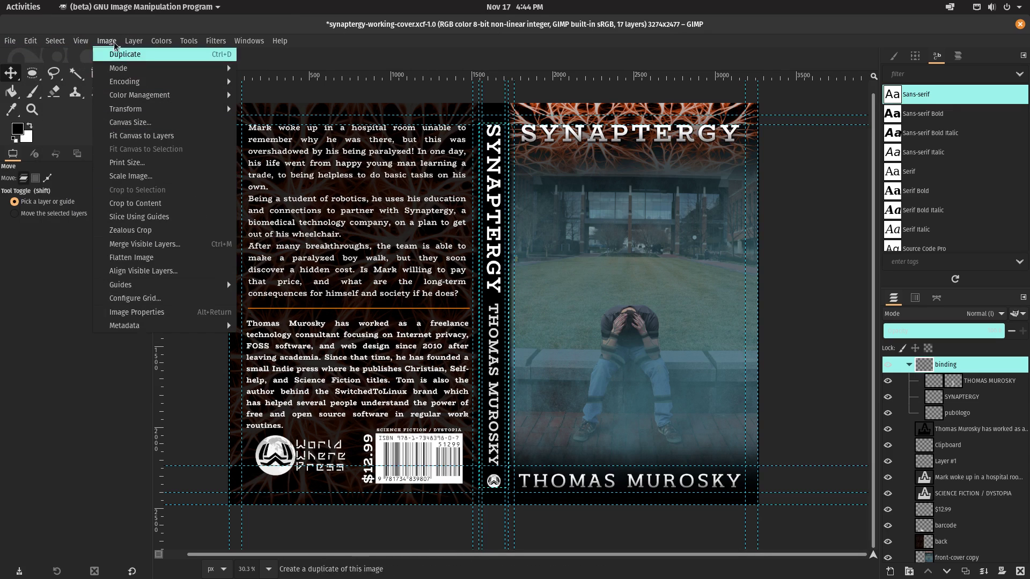
left_click(204, 128)
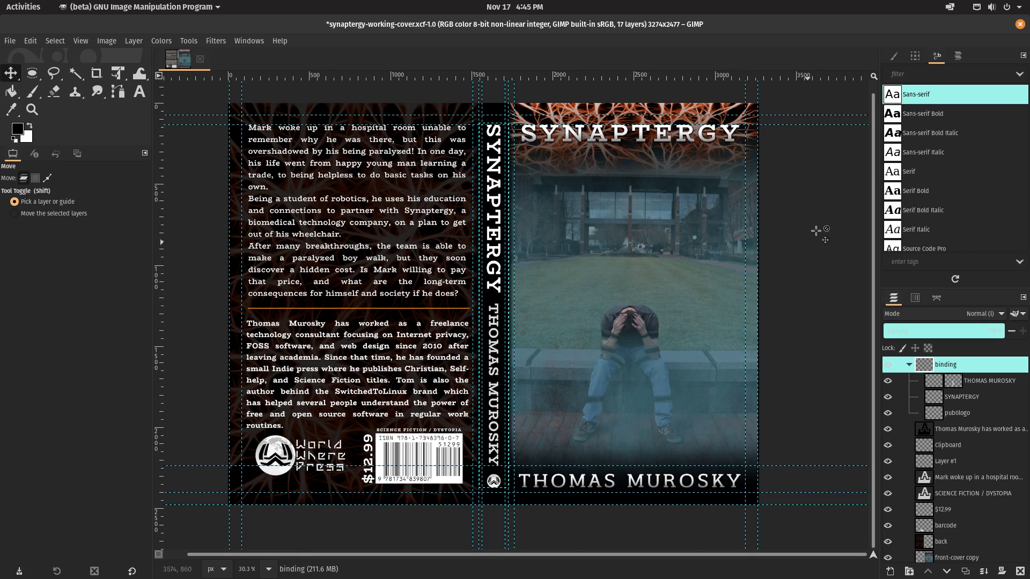
left_click(498, 386)
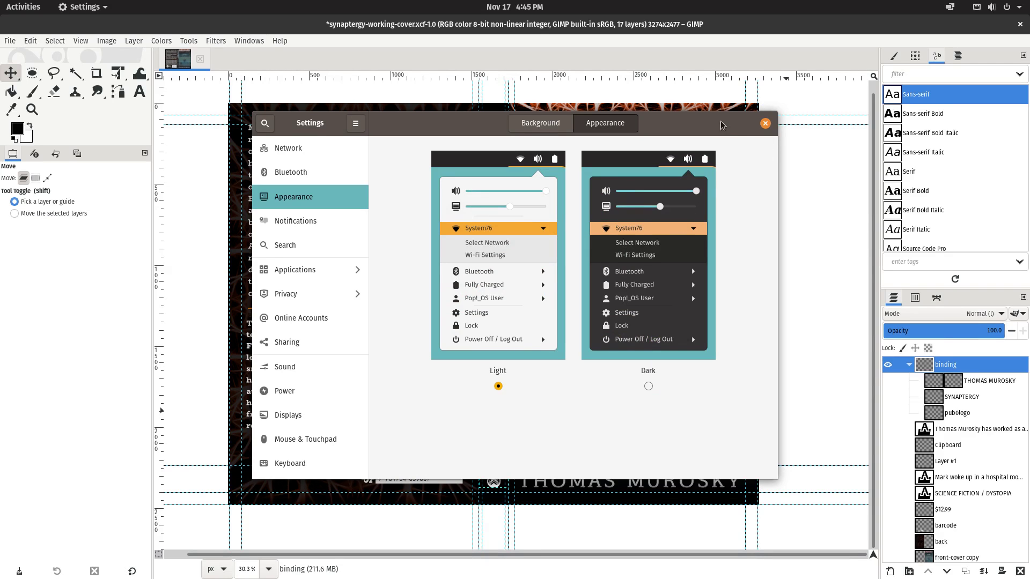
- Switch the desktop theme to Dark and back to Light, then return to the GIMP cover
left_click_drag(721, 125, 650, 122)
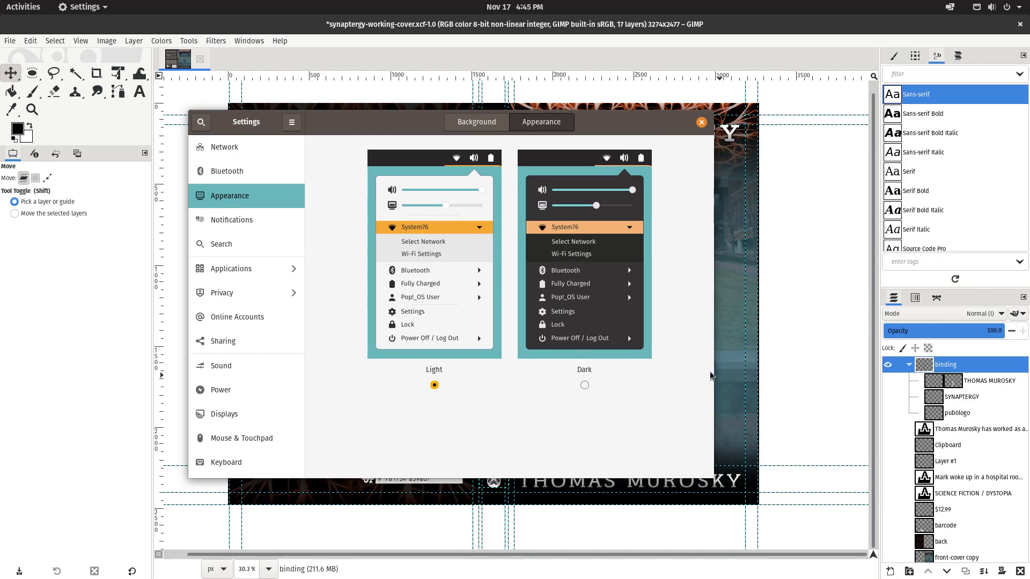
left_click(592, 298)
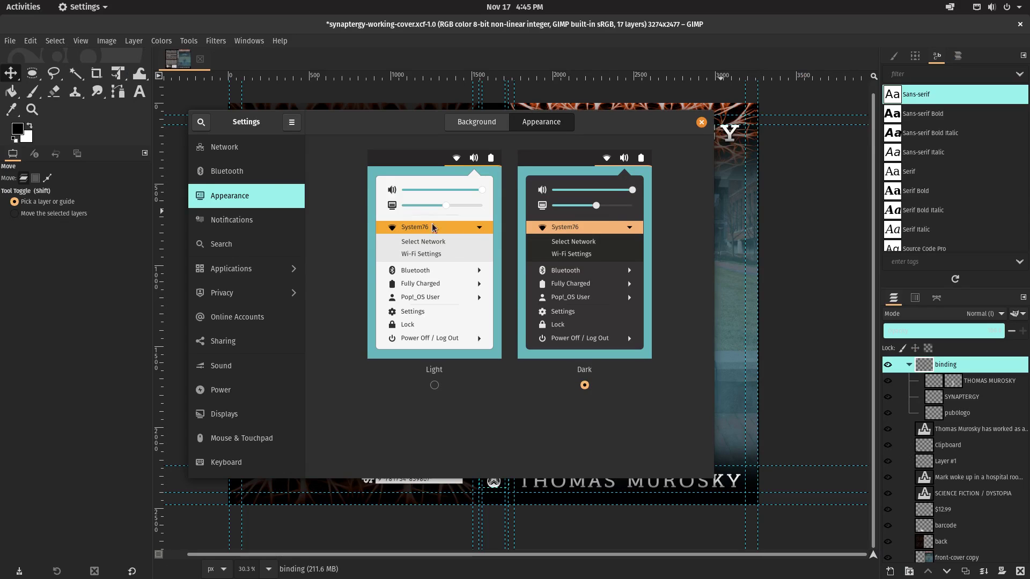
left_click(443, 275)
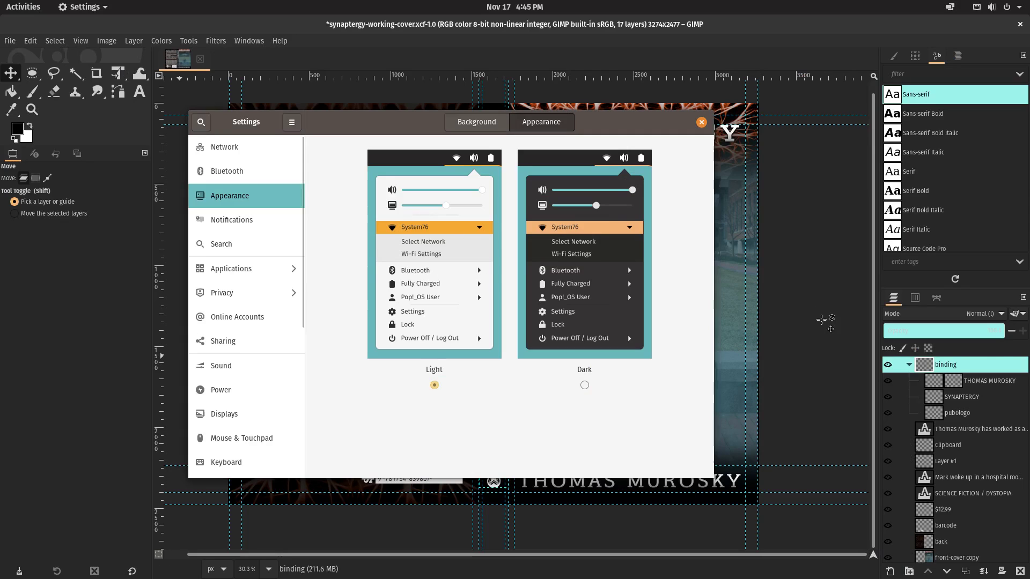
left_click(264, 220)
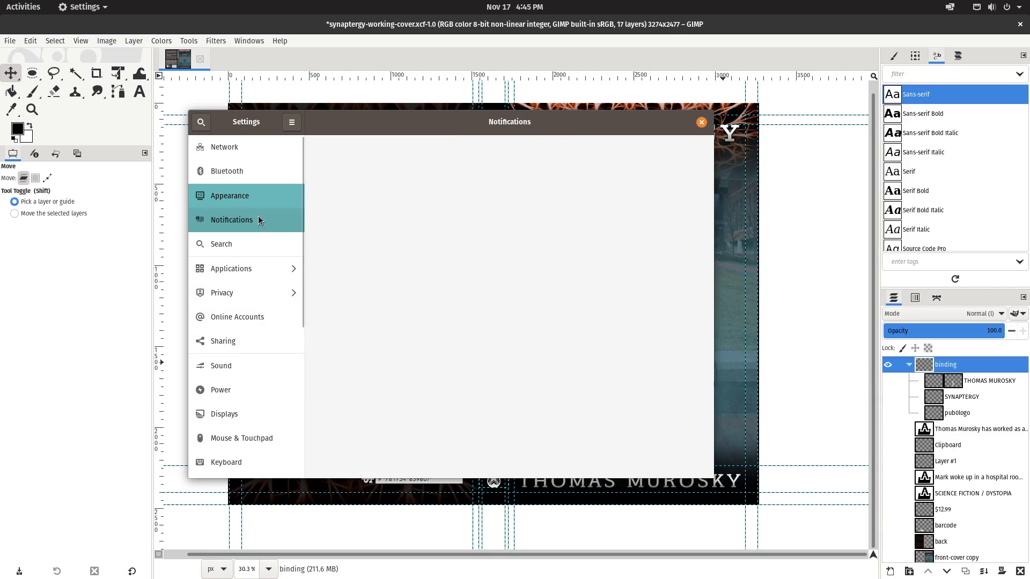
left_click(252, 195)
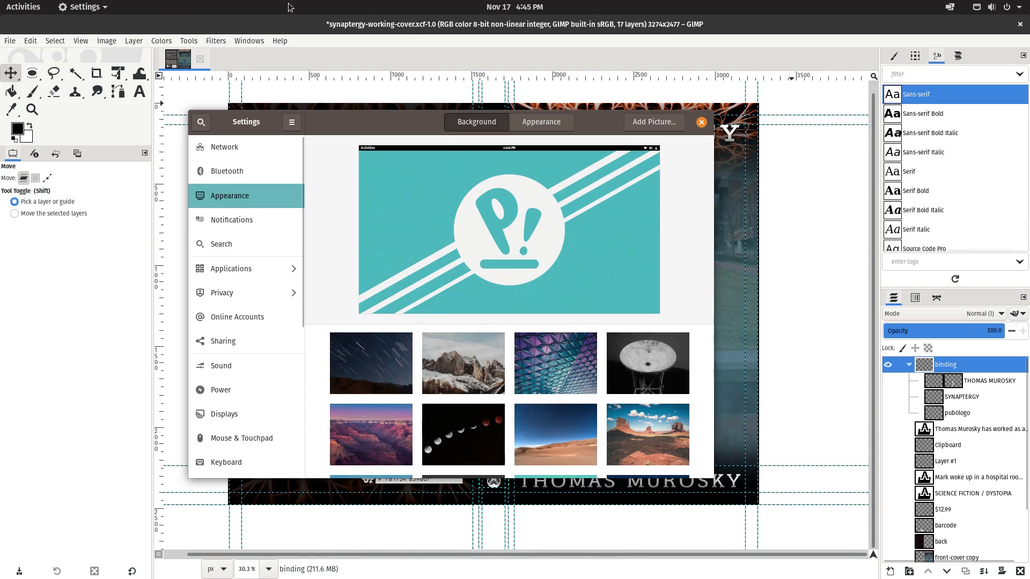
left_click(869, 373)
left_click(56, 40)
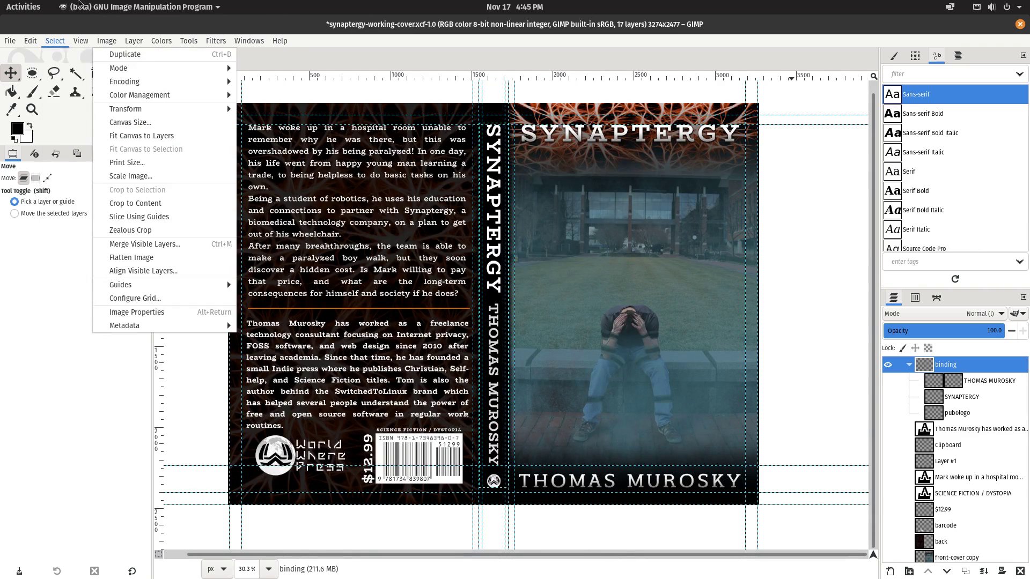
- Untick 'Use dark theme variant if available' in GIMP's Interface Theme preferences and confirm
left_click(55, 324)
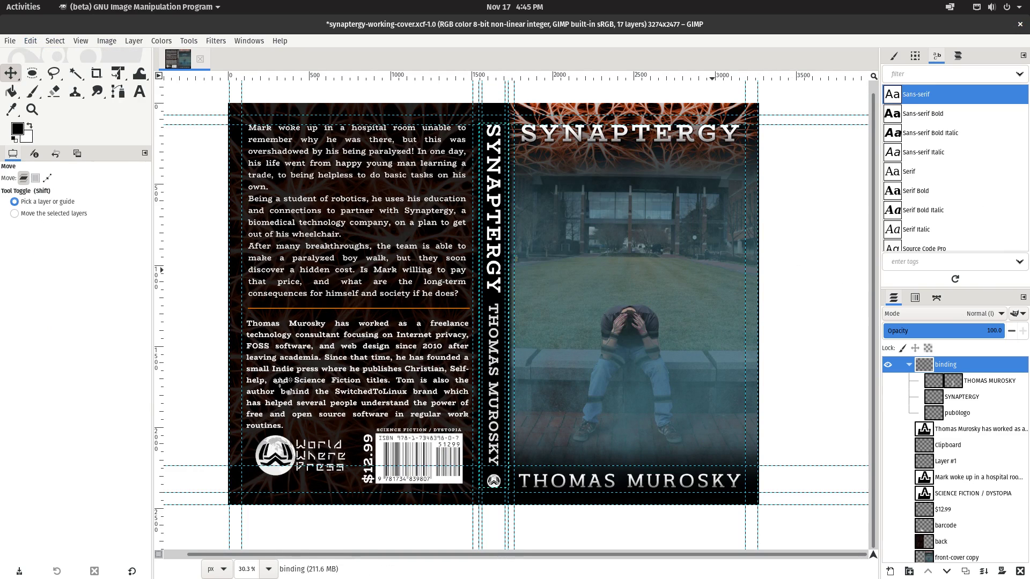
left_click(259, 214)
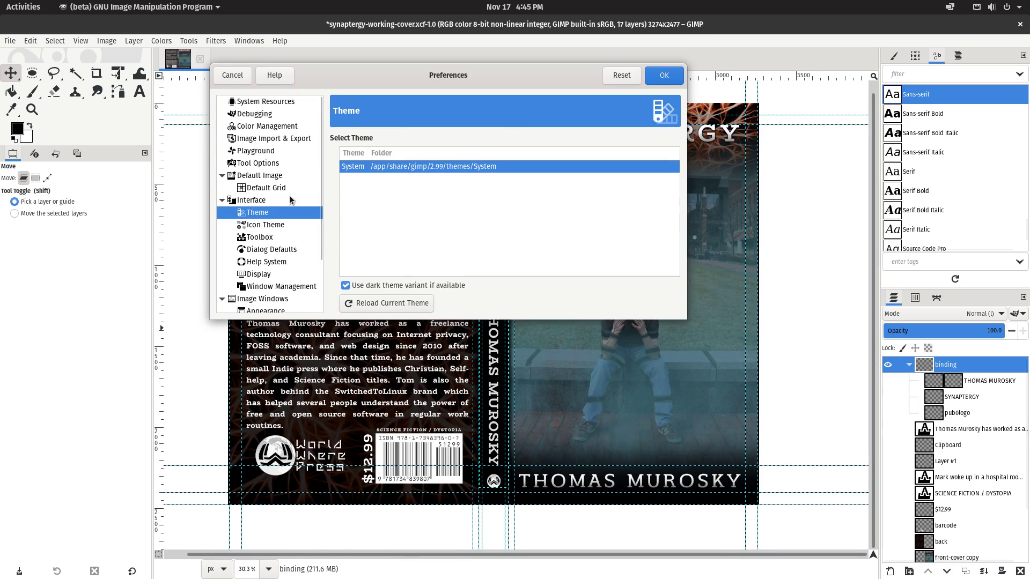
left_click(346, 286)
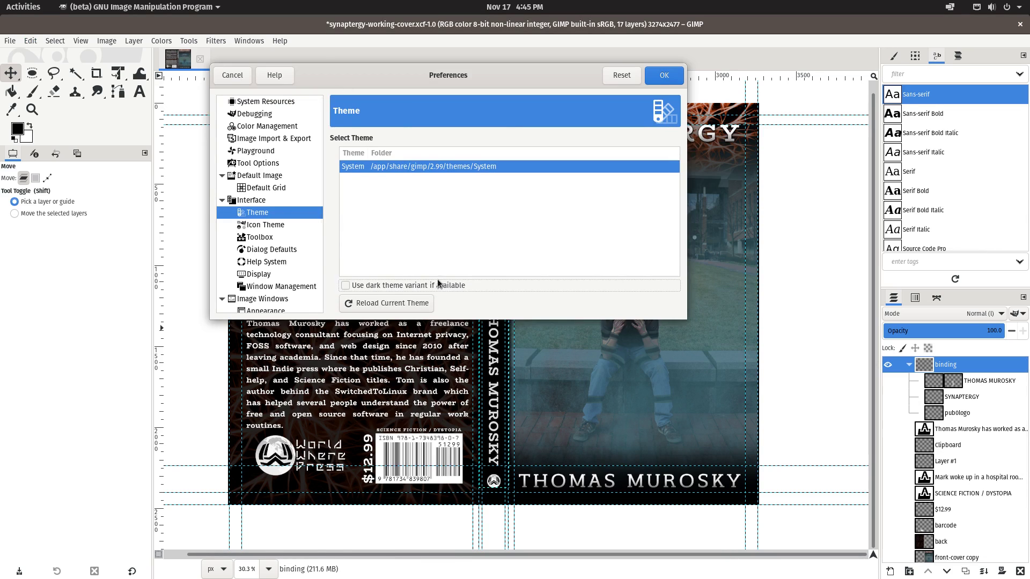
left_click(662, 76)
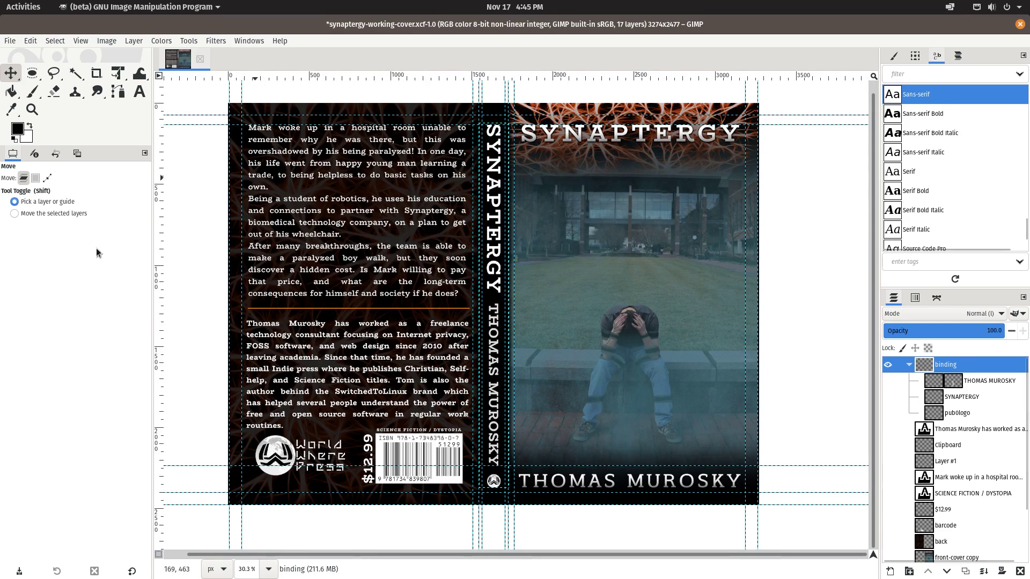
left_click(161, 41)
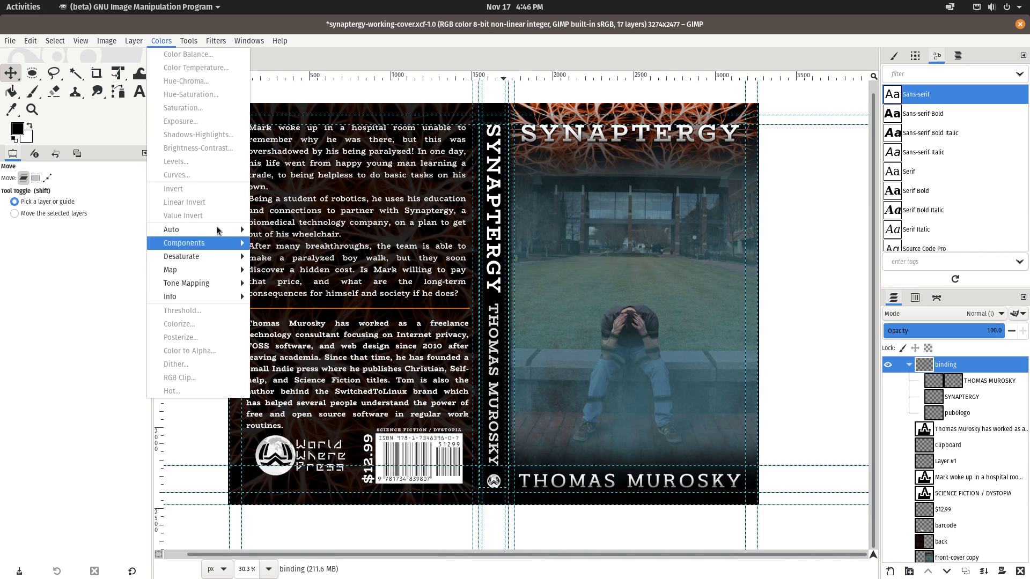
- Widen the layers and fonts dock and collapse the binding group to hide its three layers
left_click(459, 36)
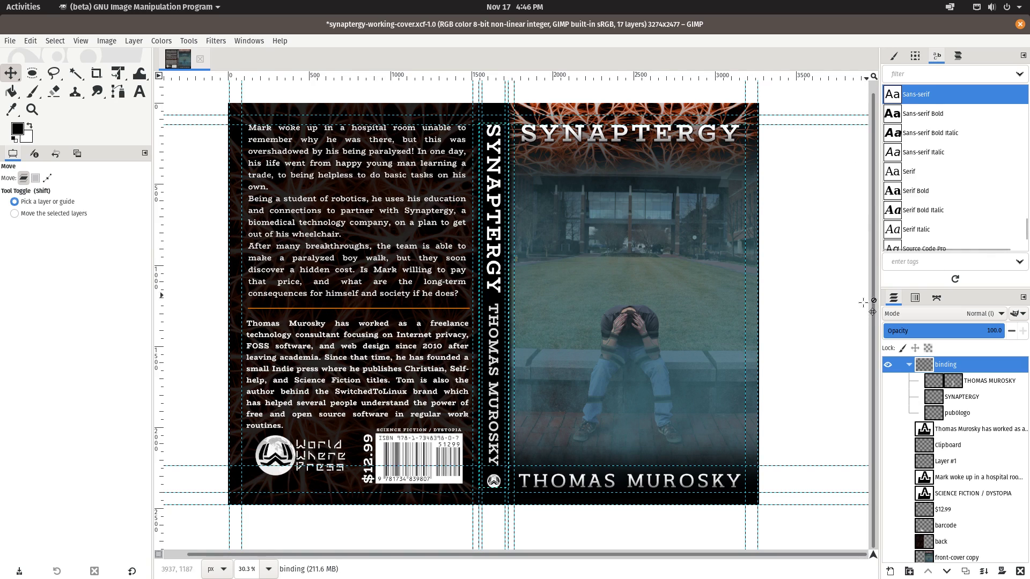
mouse_move(878, 327)
left_mouse_down()
mouse_move(846, 331)
mouse_move(870, 331)
left_mouse_up()
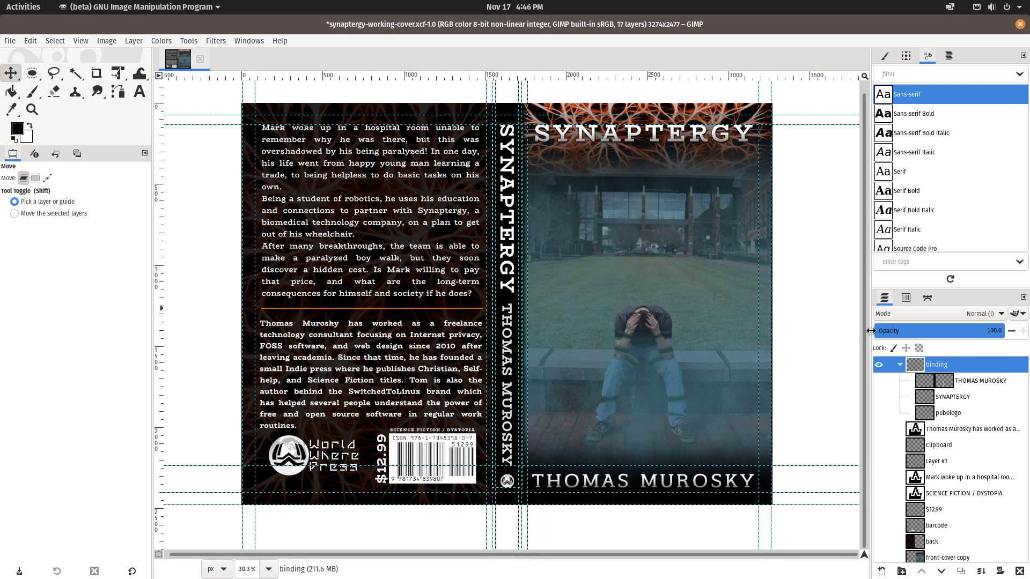
left_click(899, 365)
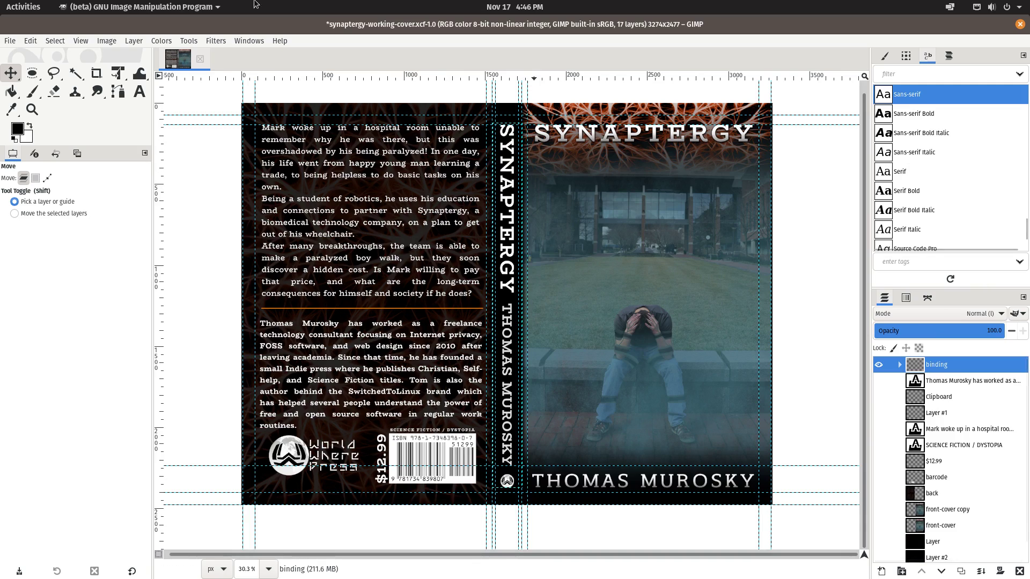
- Switch to Firefox and scroll through the OMG! Ubuntu 'New GIMP Unstable Build' article
key("alt+Tab")
key("Tab")
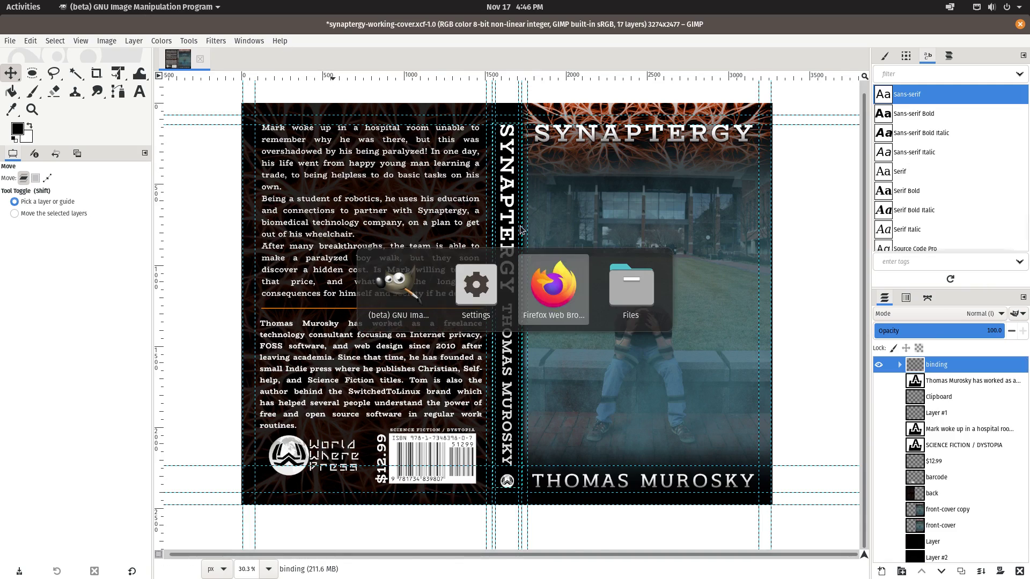
scroll(593, 345, "up", 1)
scroll(592, 345, "up", 12)
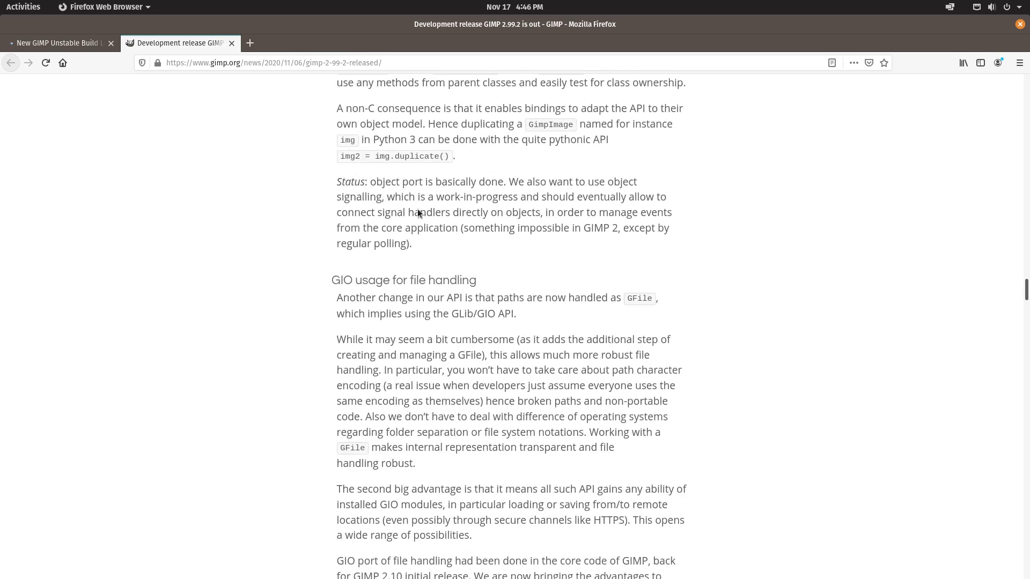
left_click(65, 42)
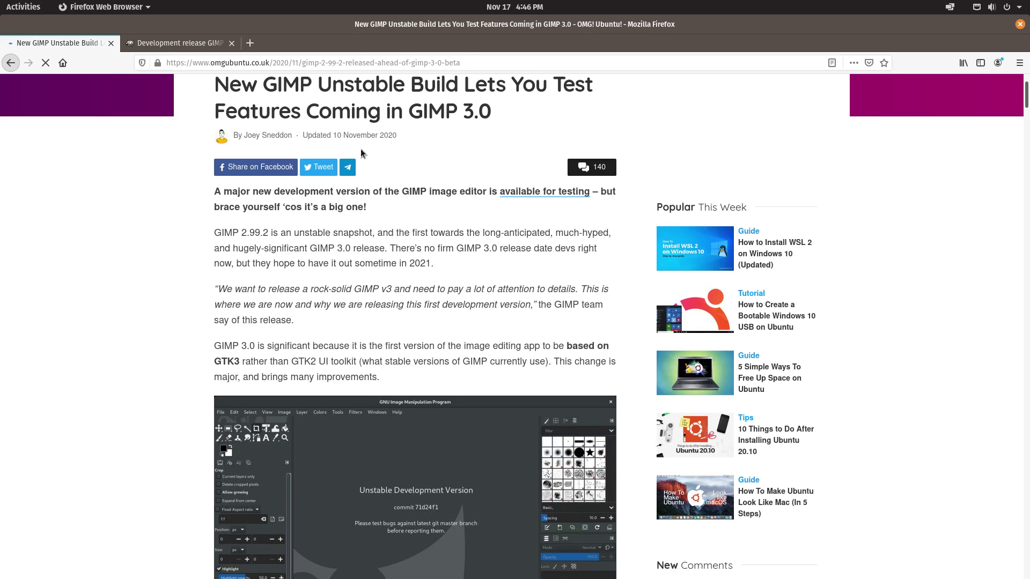
scroll(528, 239, "down", 20)
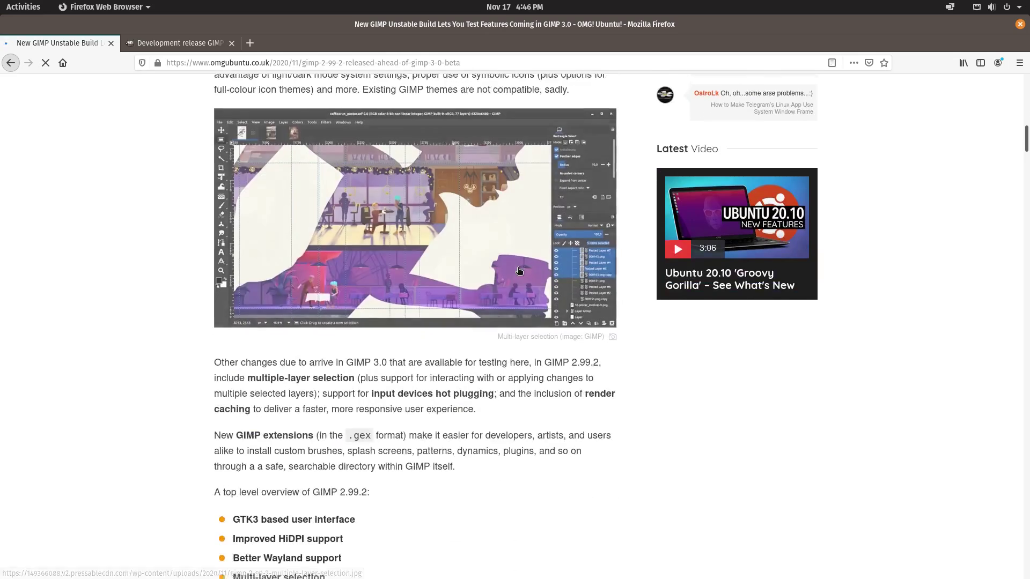
scroll(518, 274, "down", 10)
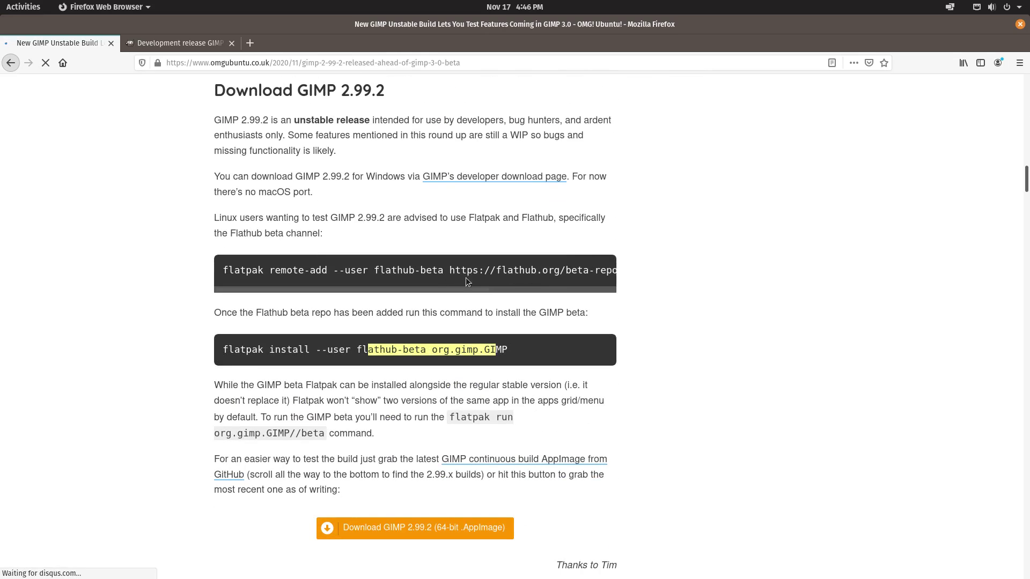
scroll(723, 378, "down", 4)
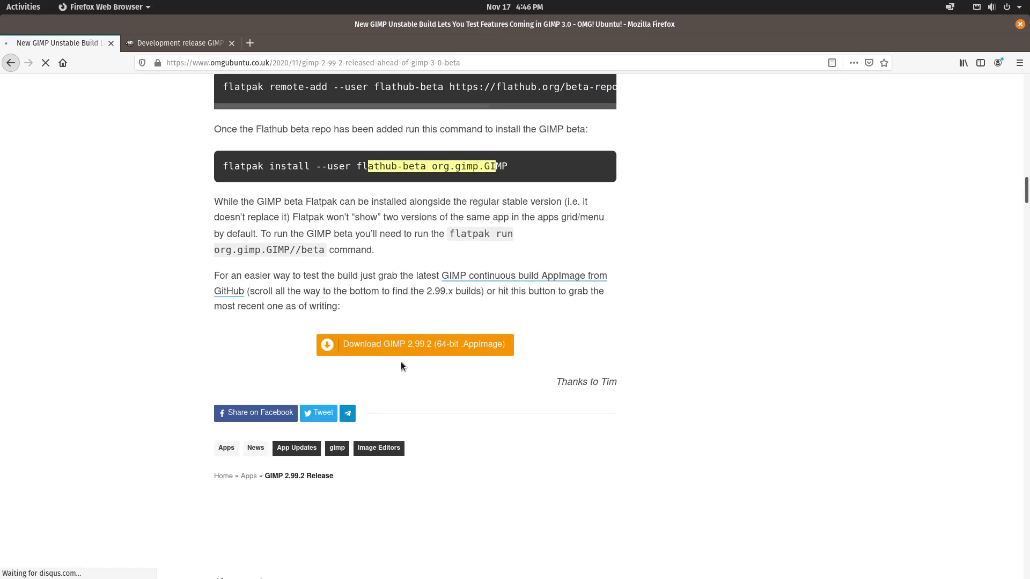
scroll(688, 322, "up", 5)
scroll(687, 321, "up", 20)
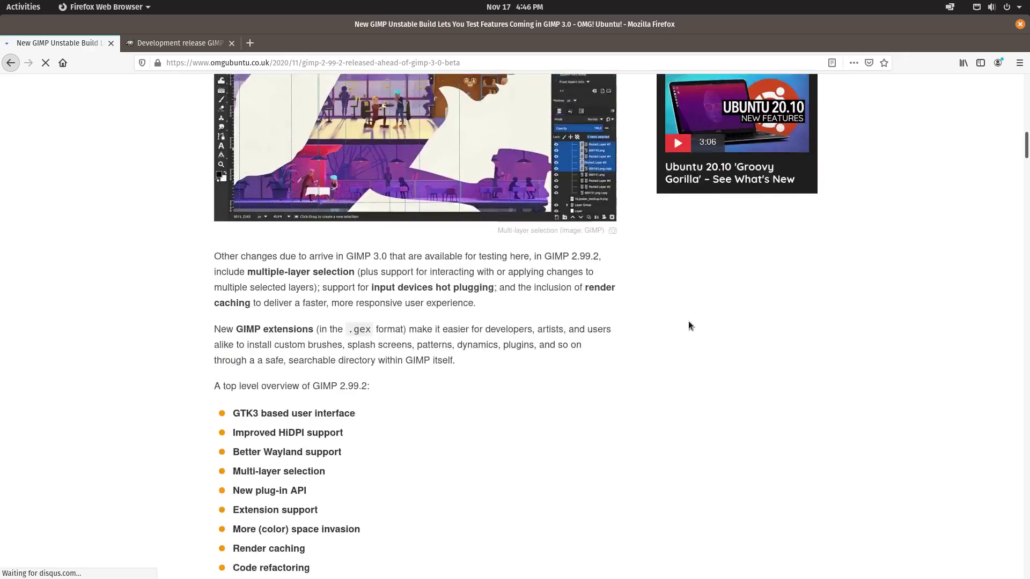